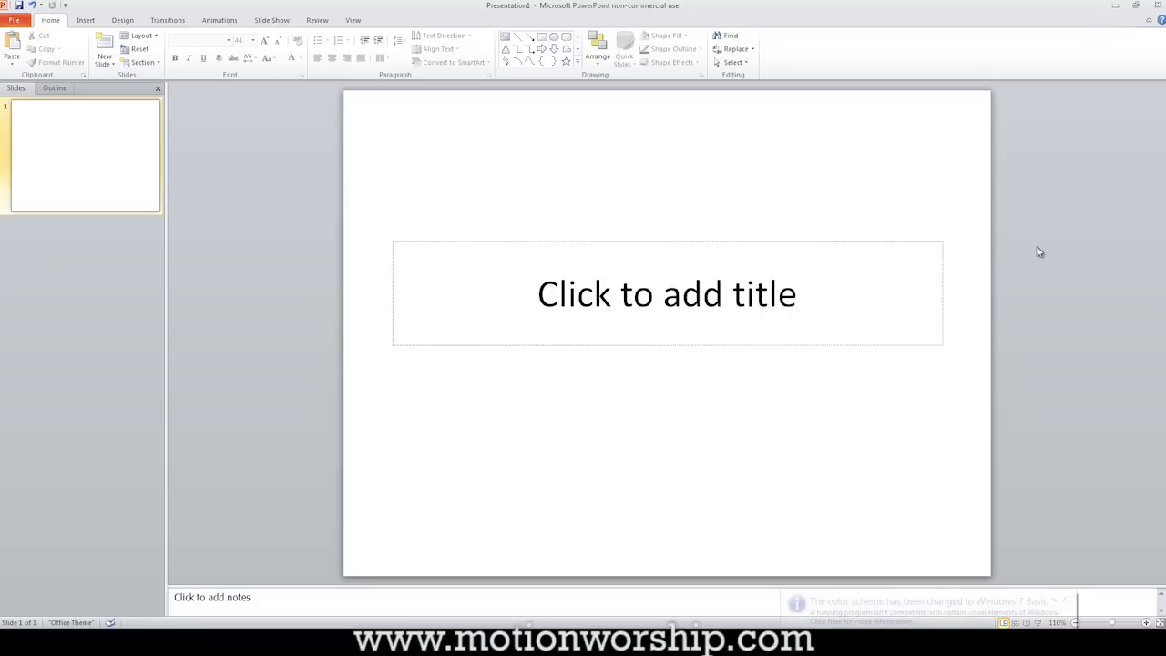
Close the Windows colour-scheme notification balloon, leaving the blank title slide.
left_click(1060, 599)
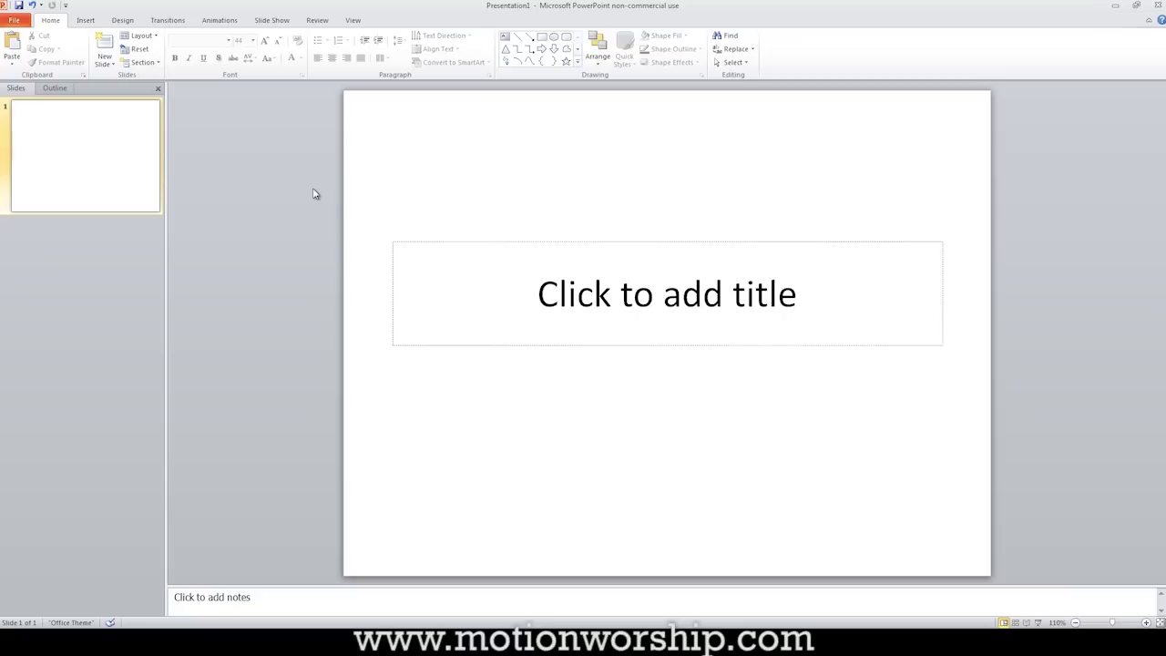
right_click(415, 165)
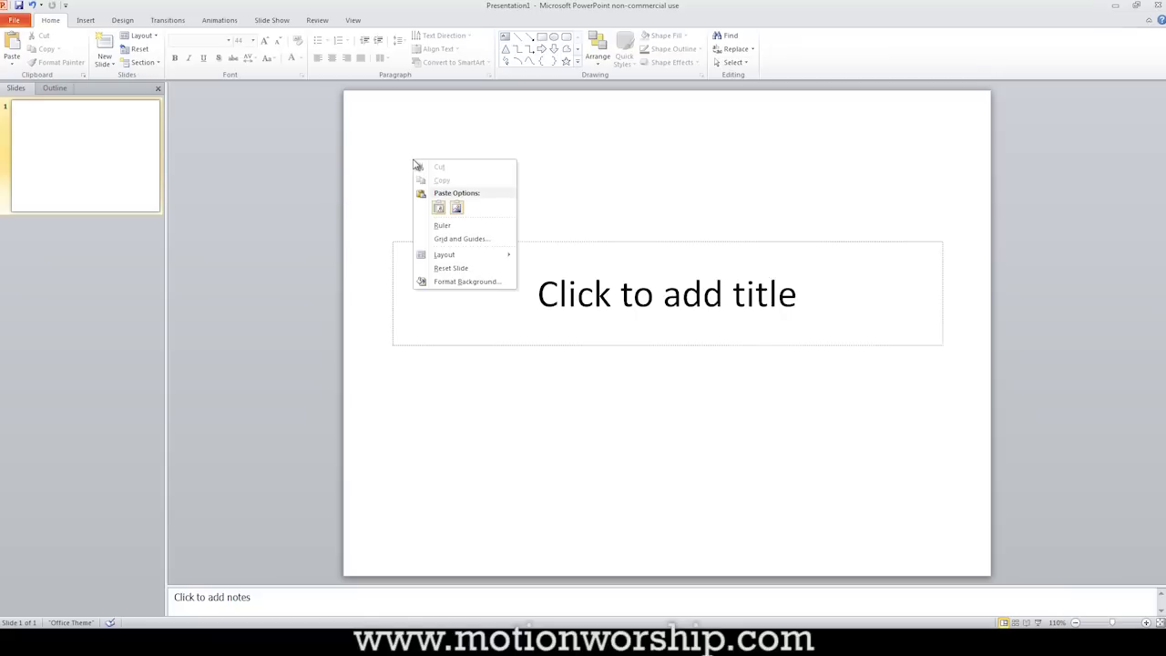
left_click(425, 280)
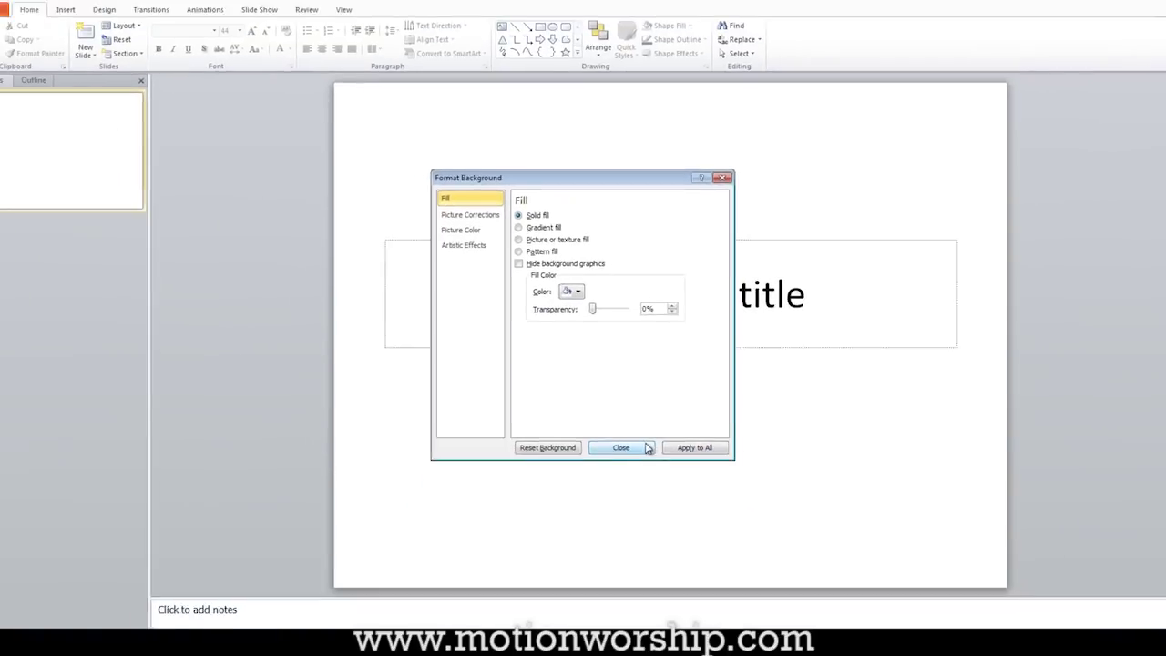
left_click(647, 447)
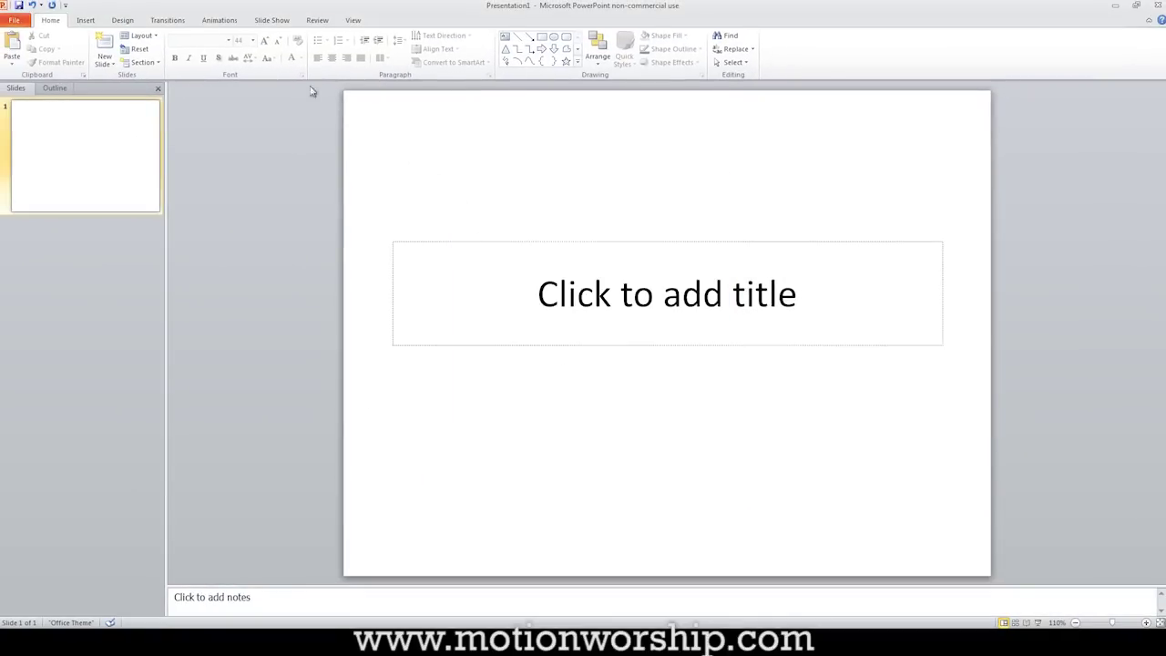
Insert the VibrantLines.wmv video file onto the slide.
left_click(88, 20)
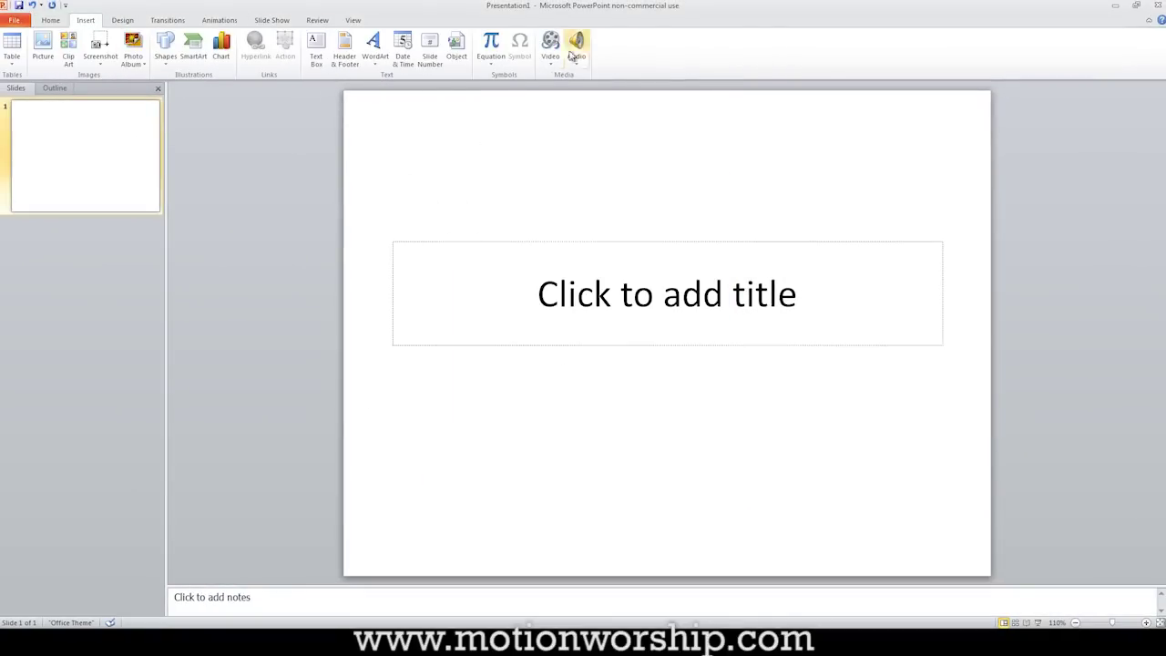
left_click(552, 43)
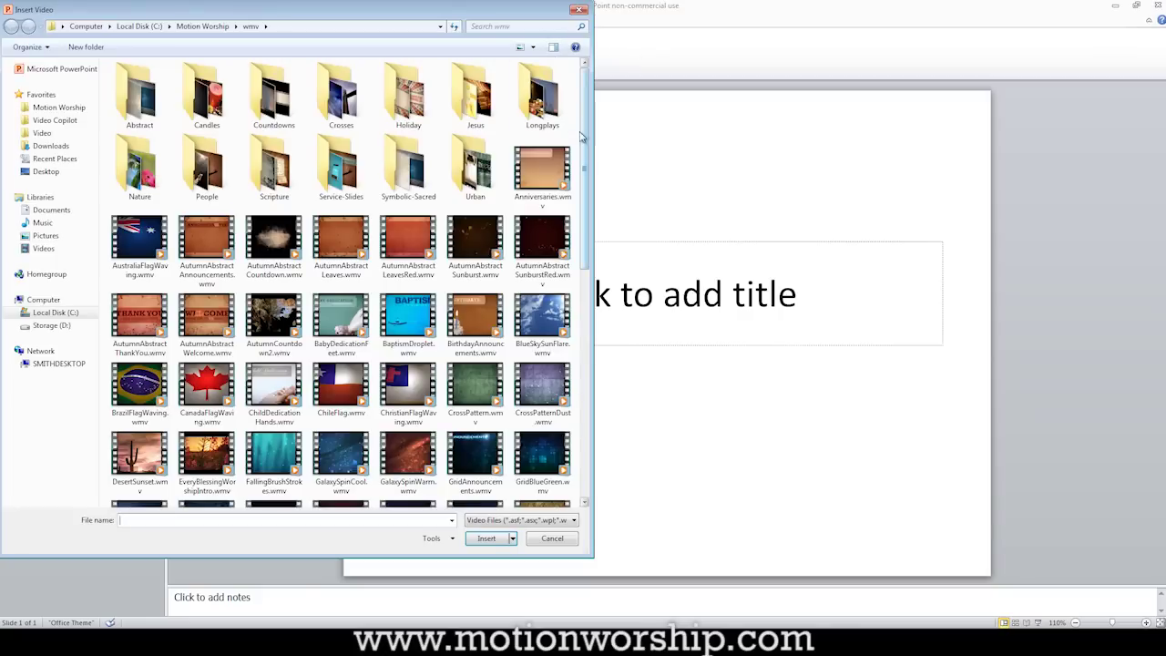
left_click_drag(583, 137, 590, 415)
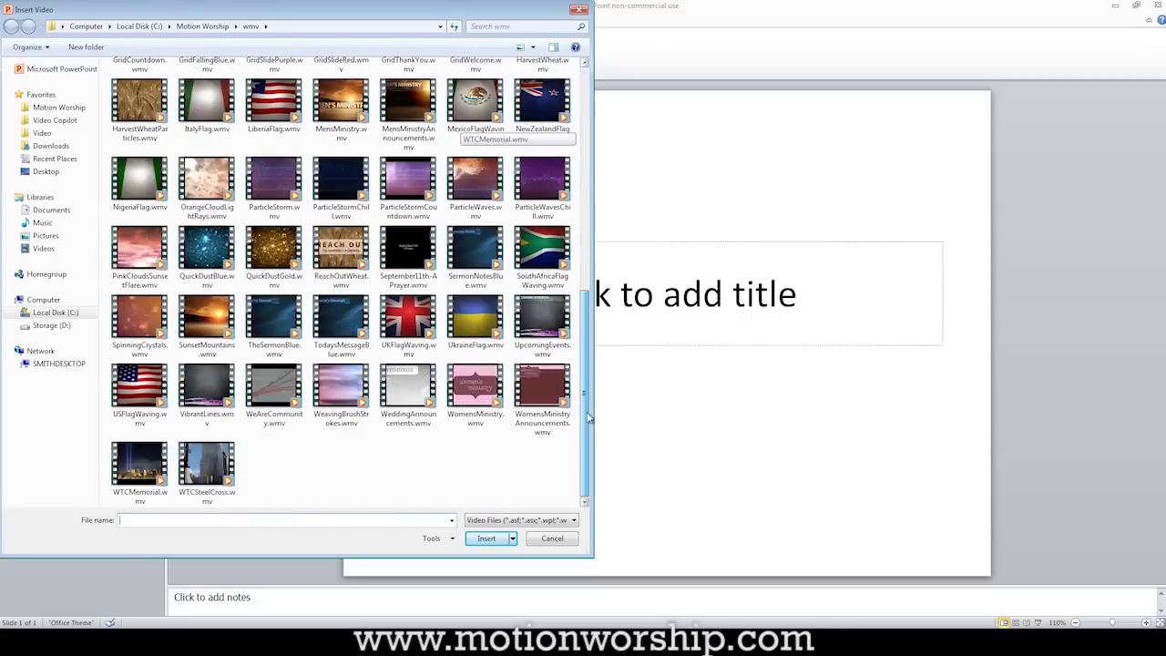
left_click(209, 392)
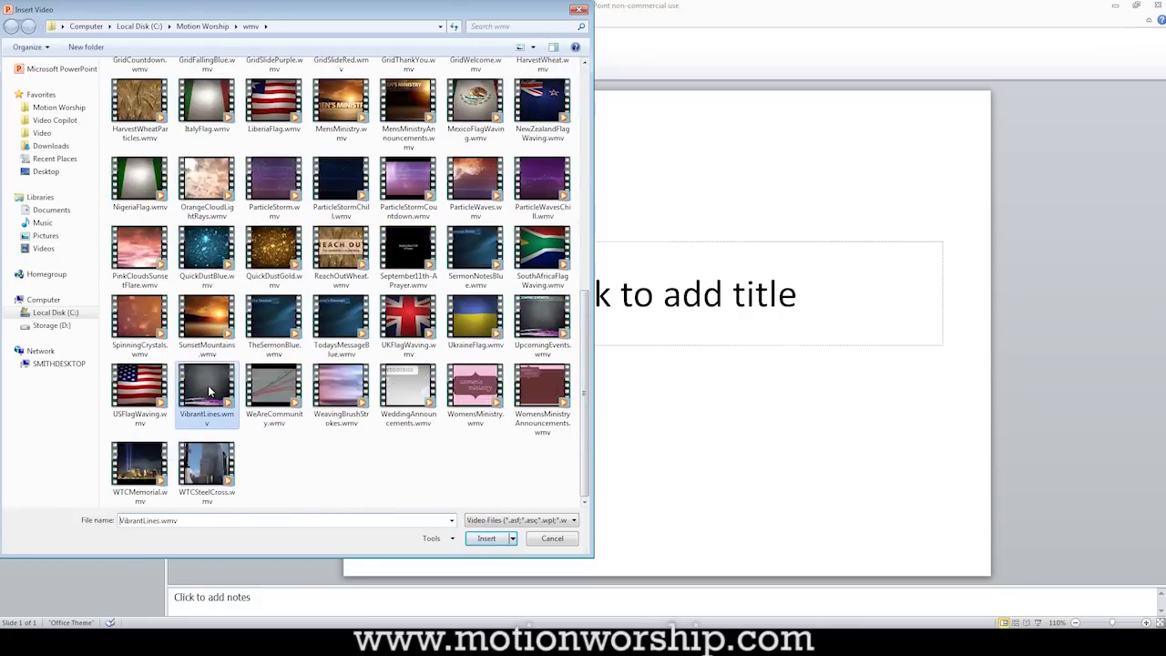
left_click(486, 538)
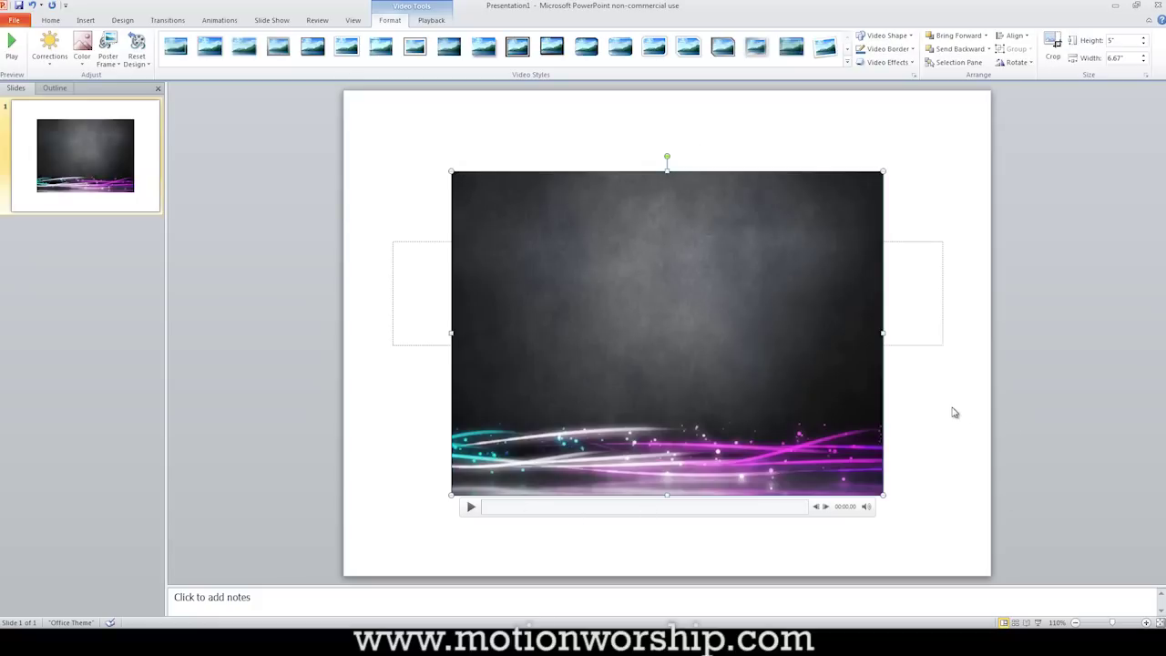
Stretch the video to fill the 7.5 by 10 inch slide and send it to back.
left_click_drag(452, 172, 339, 90)
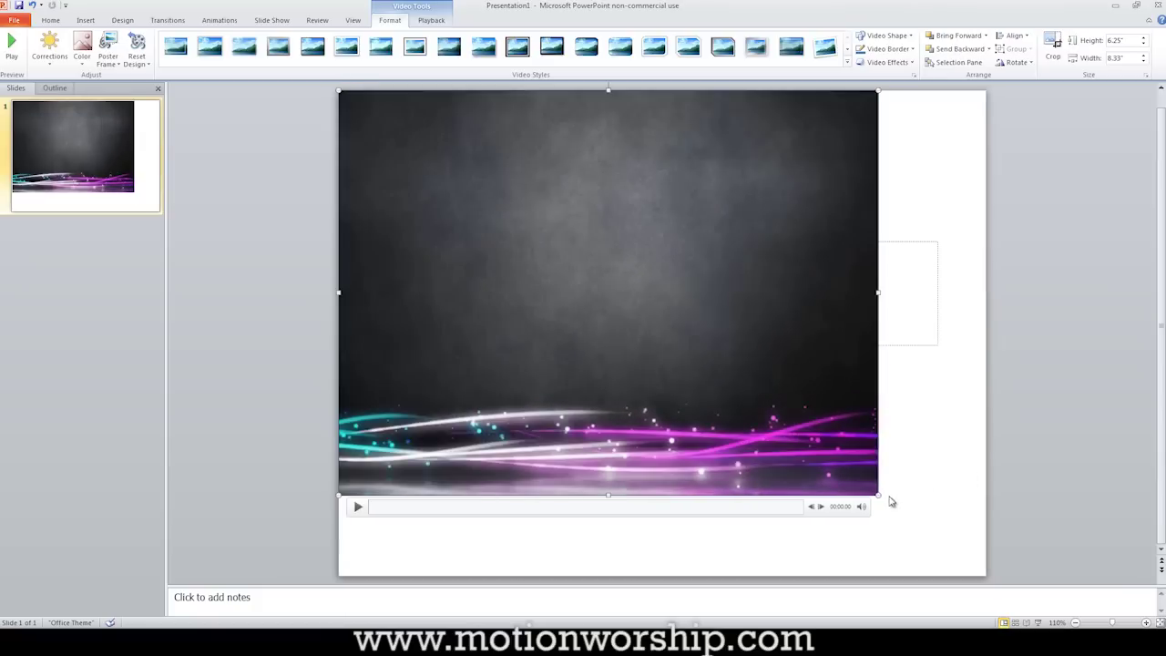
left_click_drag(881, 496, 985, 575)
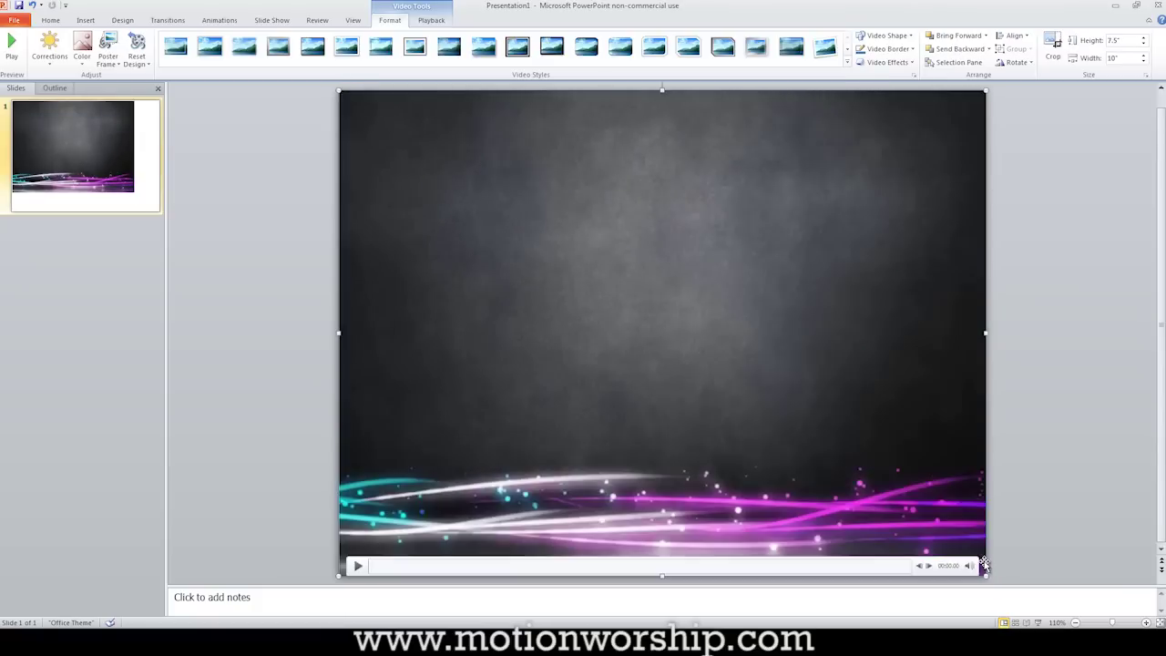
right_click(565, 259)
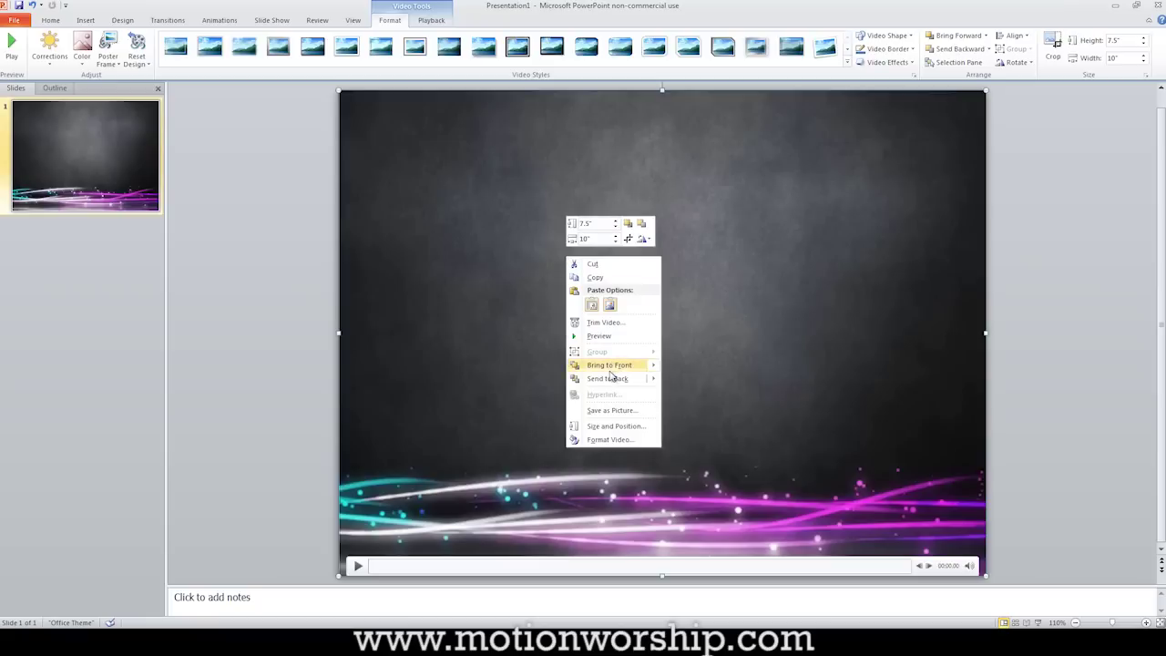
mouse_move(610, 377)
left_click(679, 381)
left_click(1075, 314)
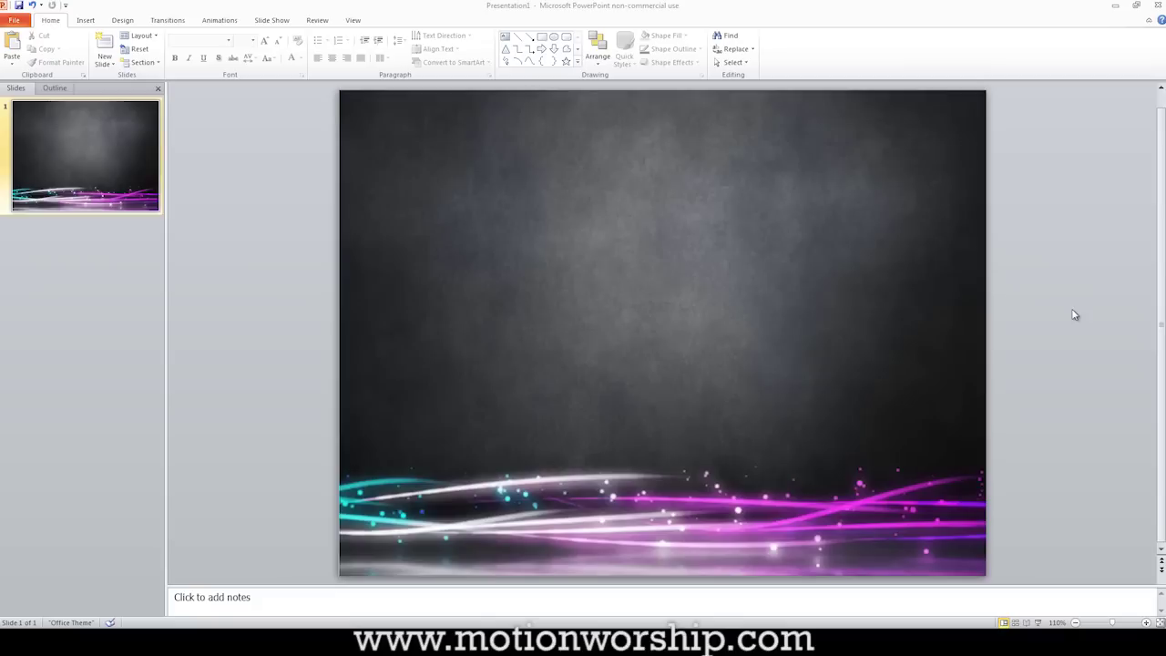
Add a Play animation to the background video and make it stop after 8 slides.
left_click(732, 229)
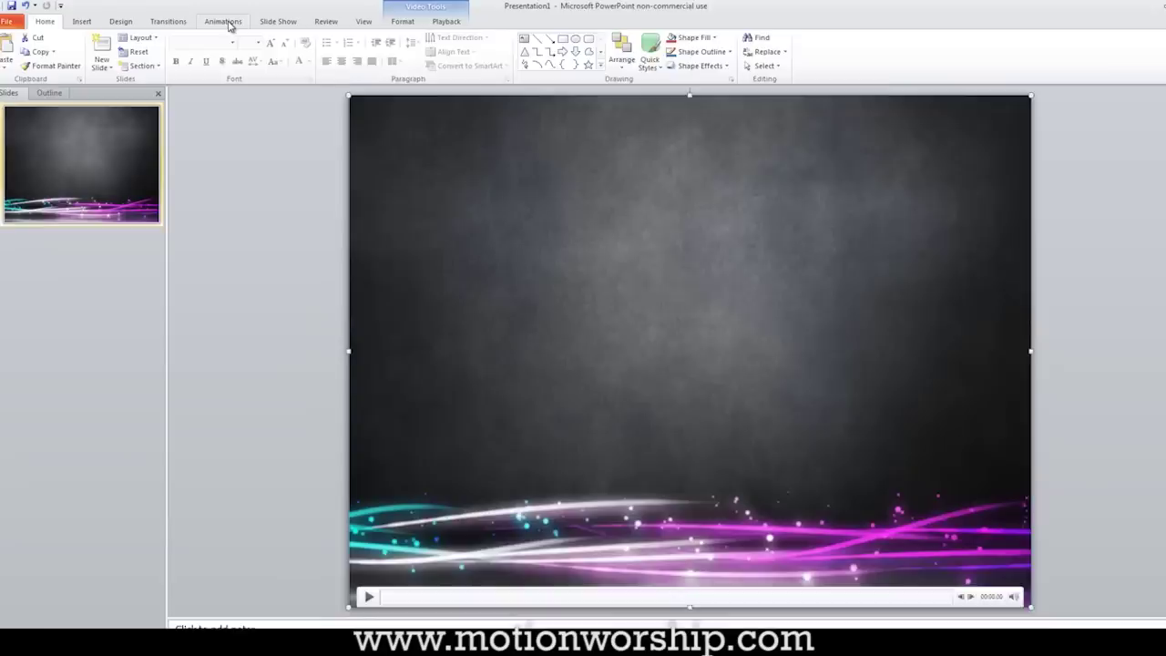
left_click(219, 20)
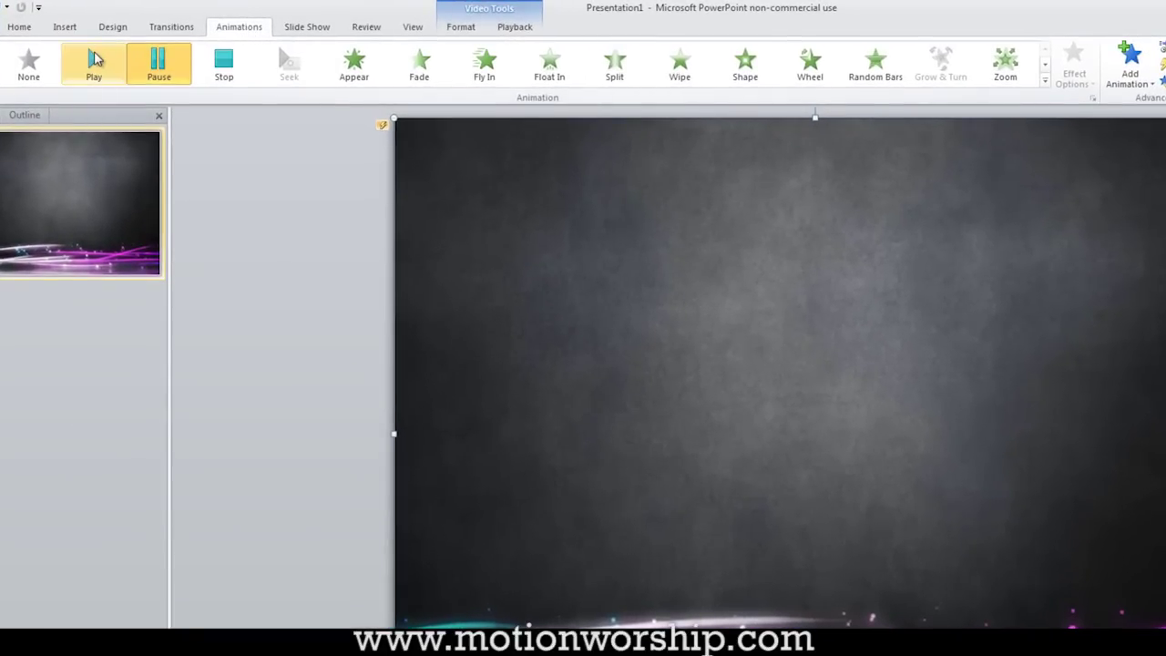
left_click(94, 60)
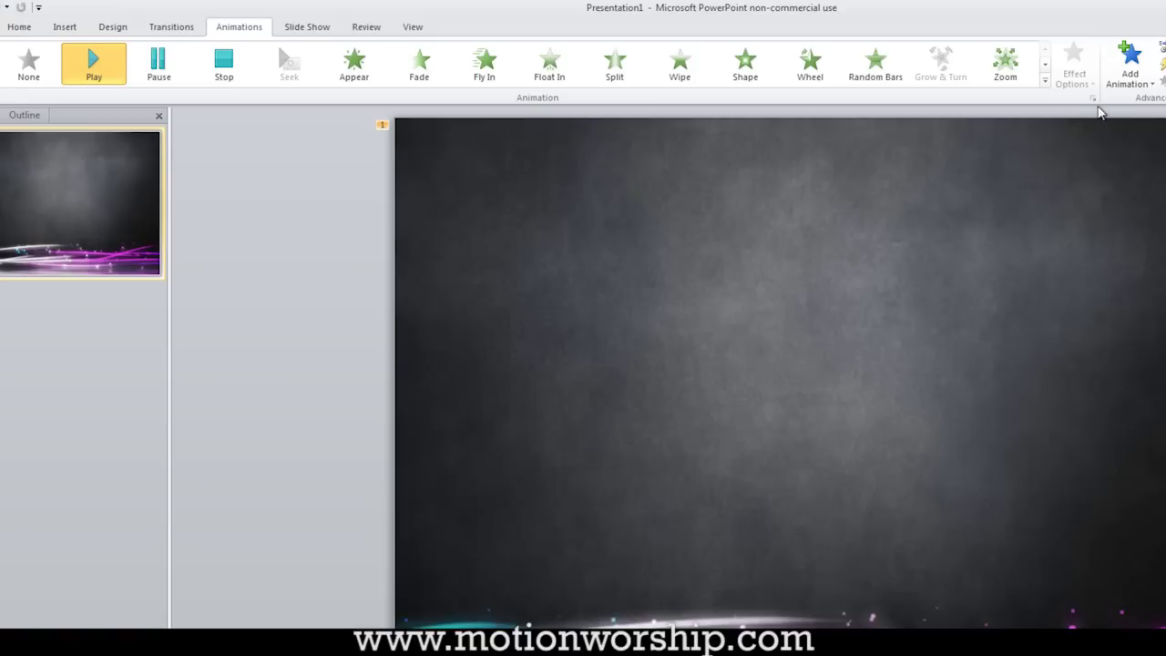
left_click(1094, 97)
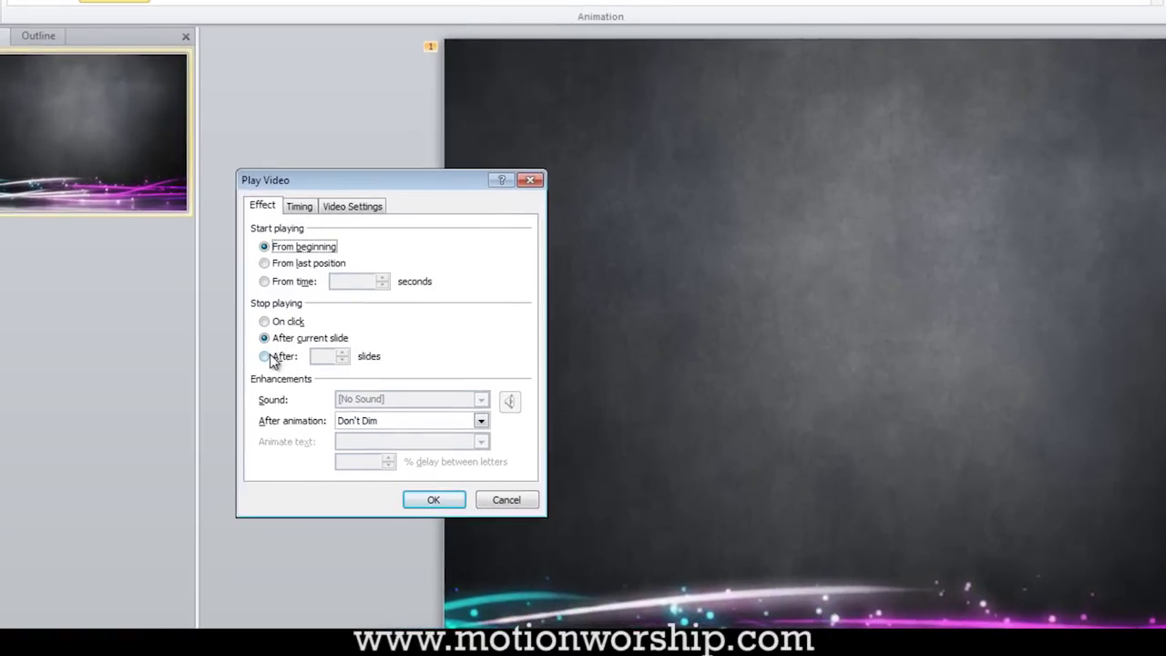
left_click(266, 356)
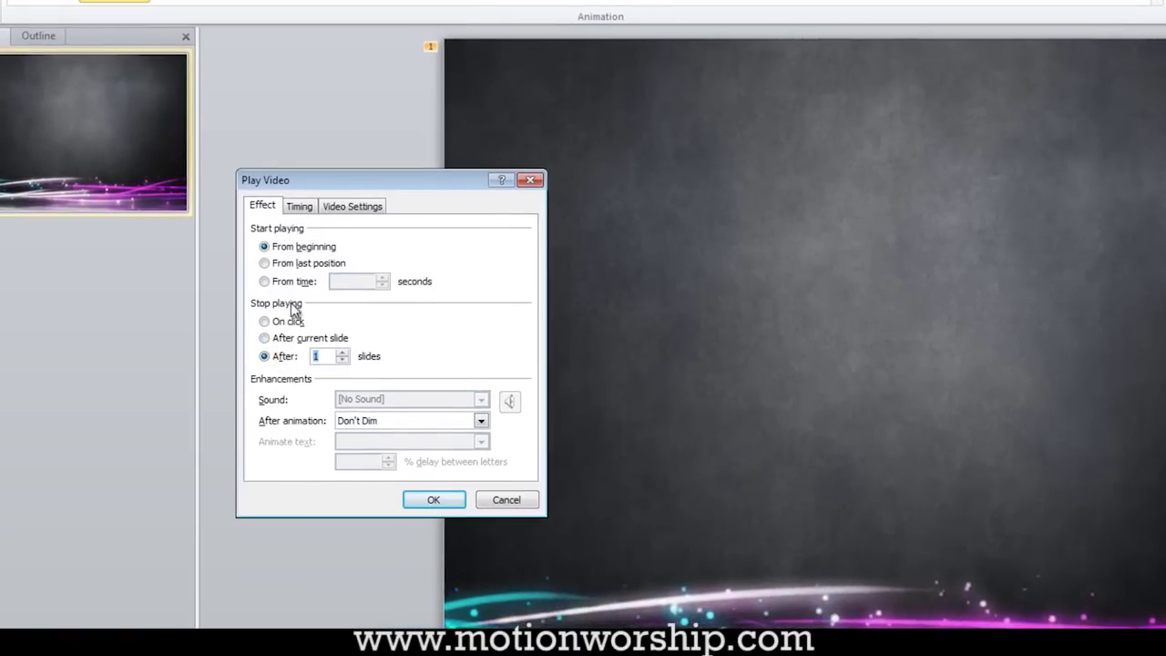
left_click(344, 353)
left_click(344, 353)
left_click(343, 353)
left_click(343, 352)
left_click(343, 353)
left_click(344, 352)
left_click(343, 353)
Set the Play animation to repeat 10 times and confirm the settings.
left_click(297, 207)
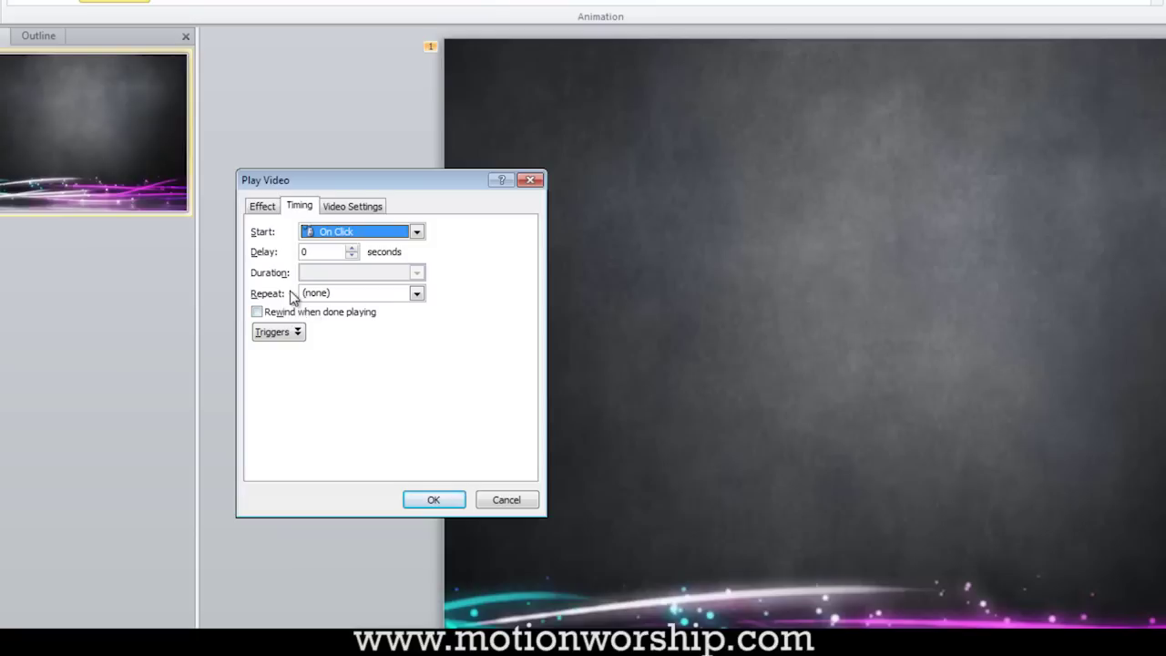
left_click(418, 295)
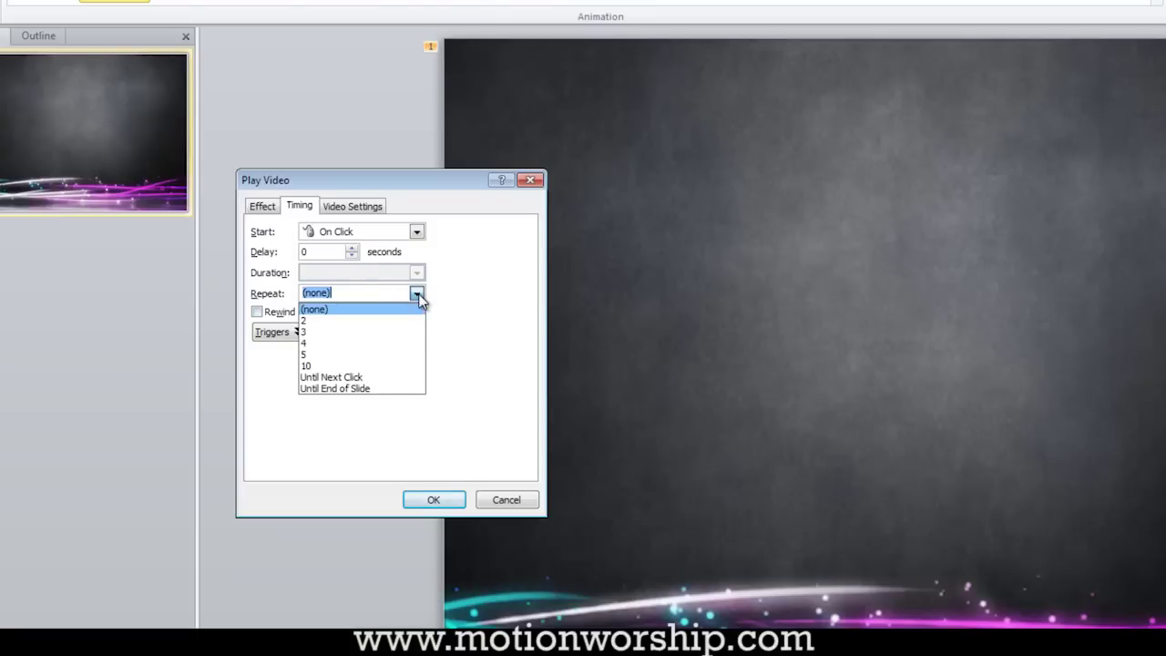
left_click(353, 365)
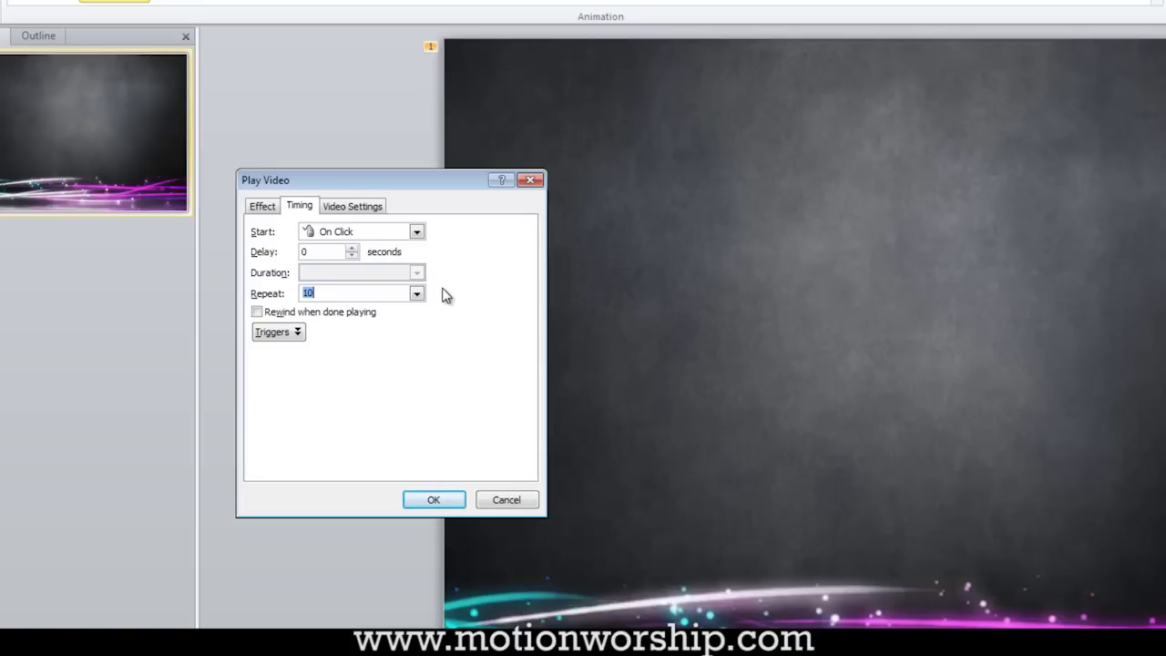
left_click(264, 206)
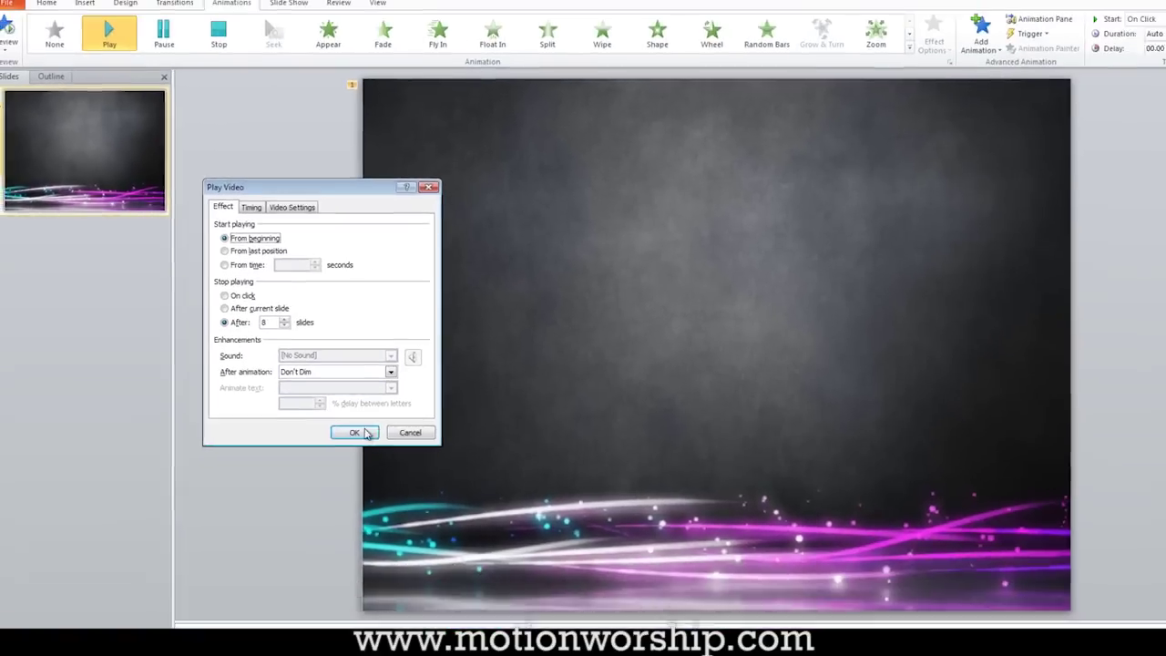
key("Return")
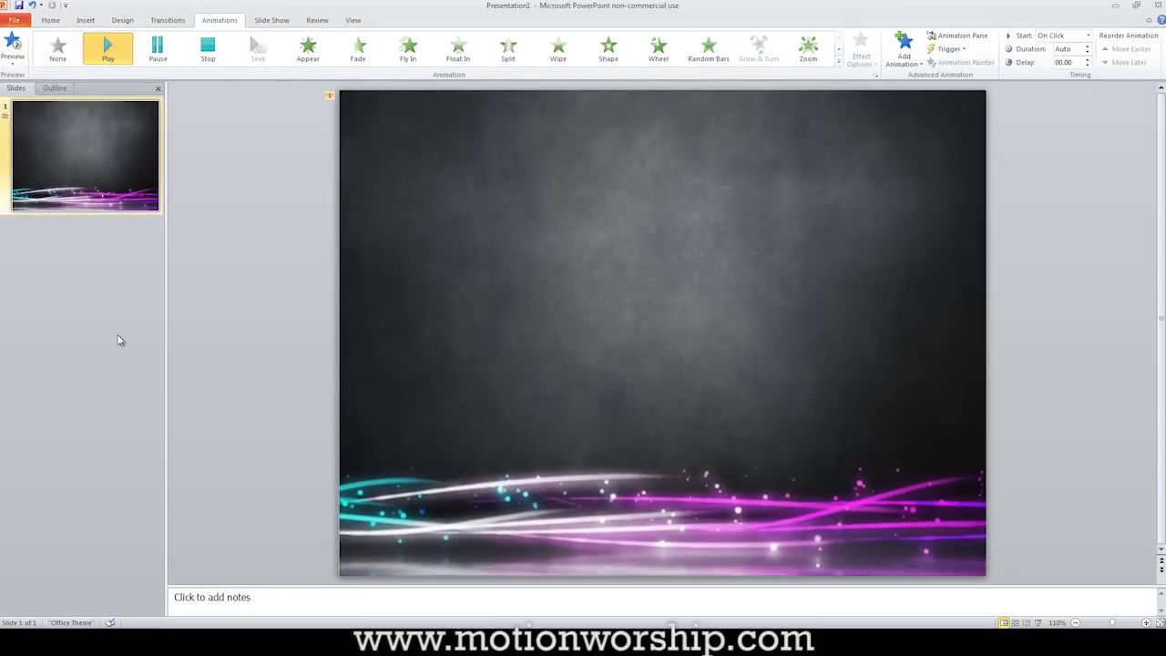
left_click(512, 247)
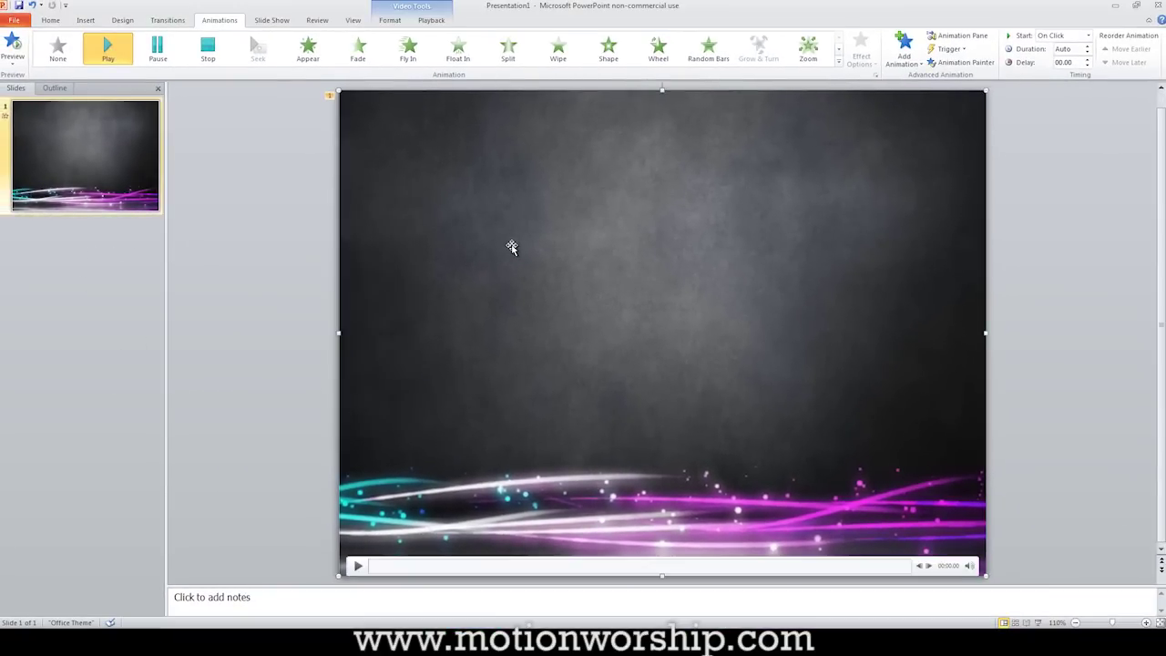
left_click(305, 246)
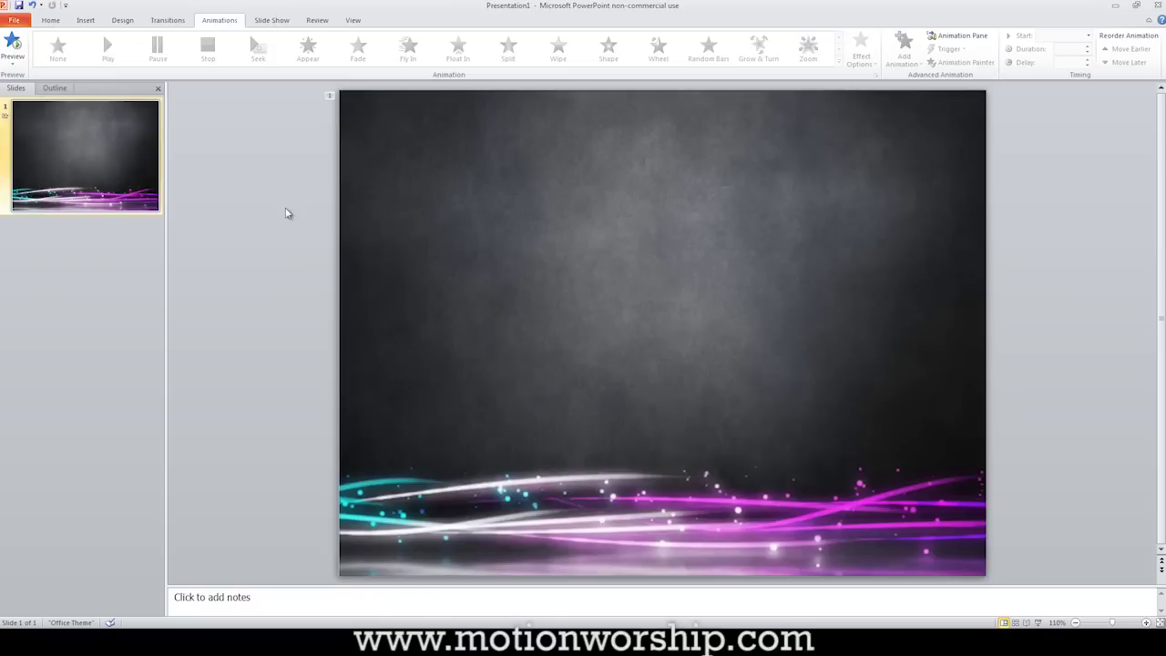
left_click(51, 21)
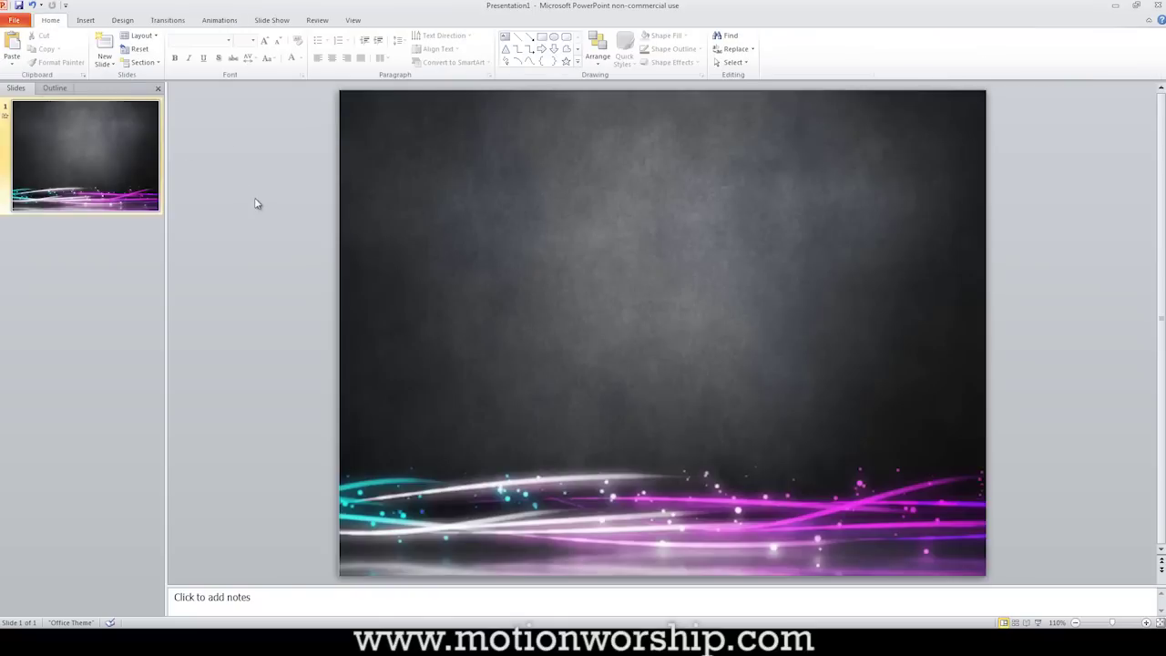
Type 'Verse 1 text goes here', 'verse 1 is a great verse', 'I really like it' as three lines.
left_click(608, 381)
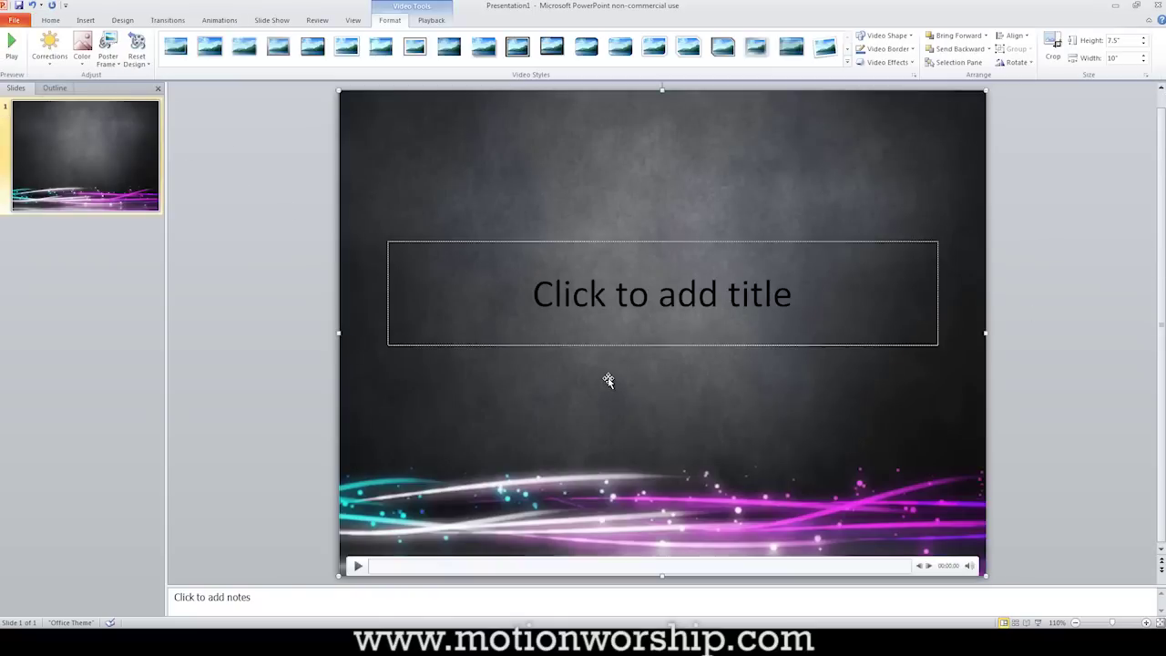
left_click(870, 305)
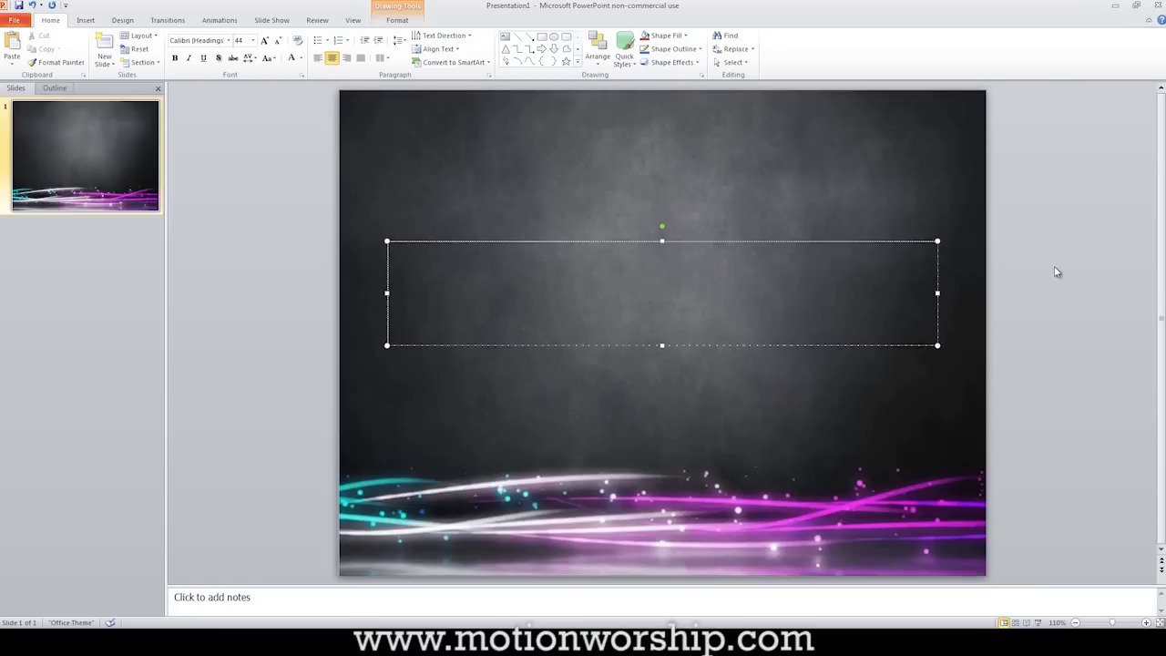
type("Verse")
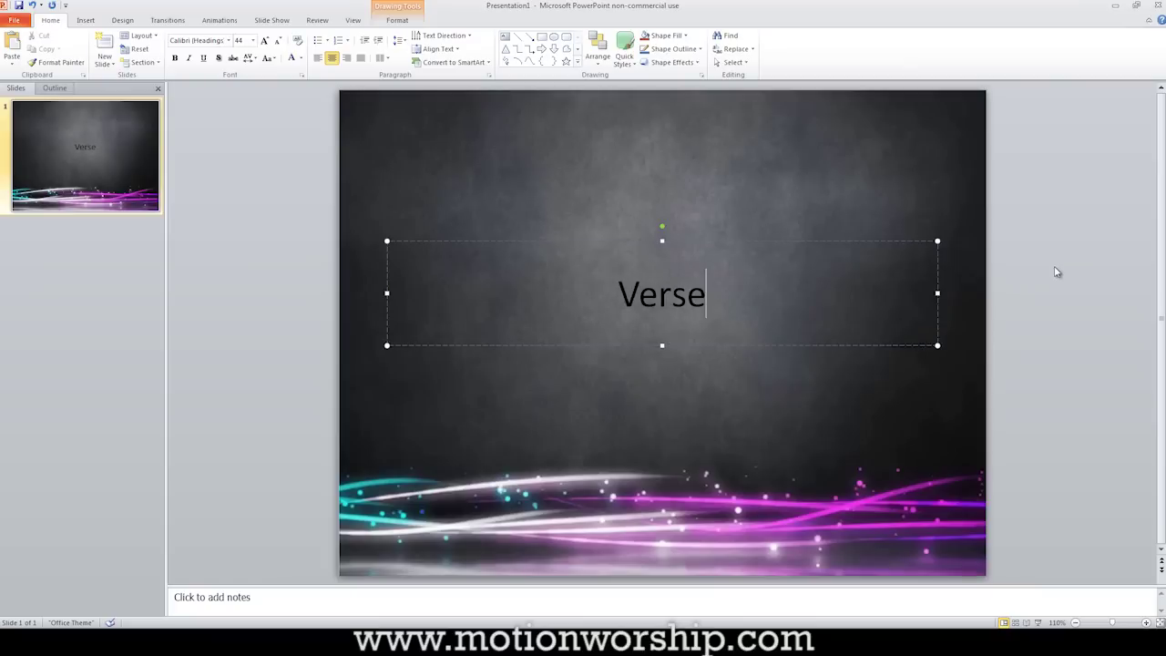
type(" 1 text goes here")
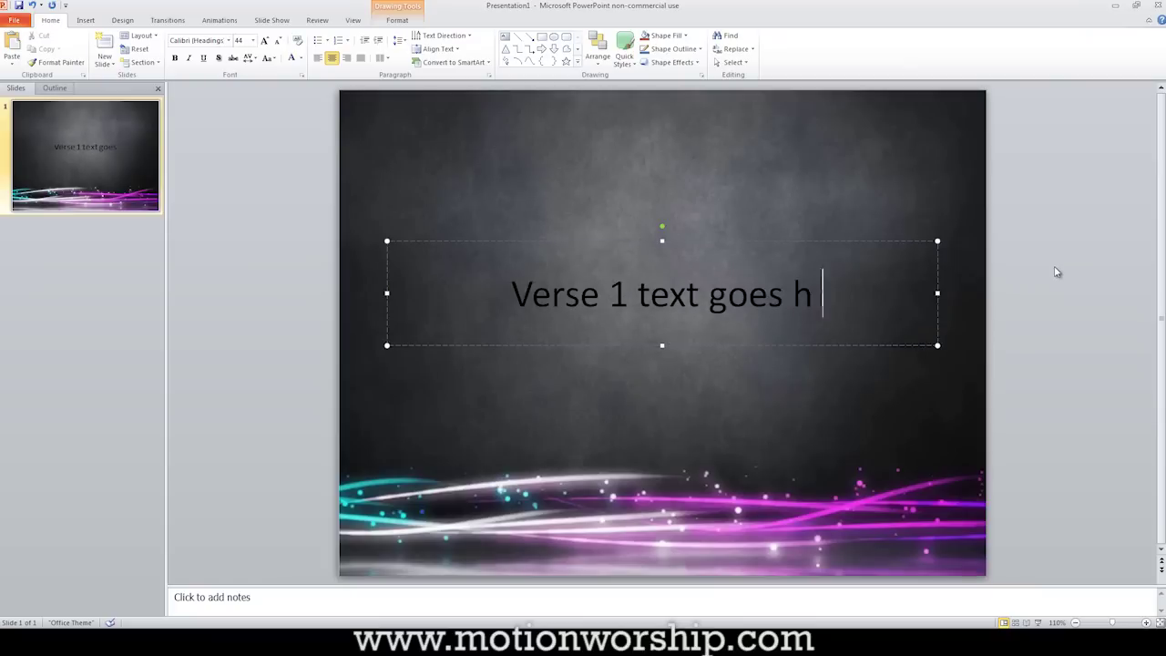
key("Return")
type("verse")
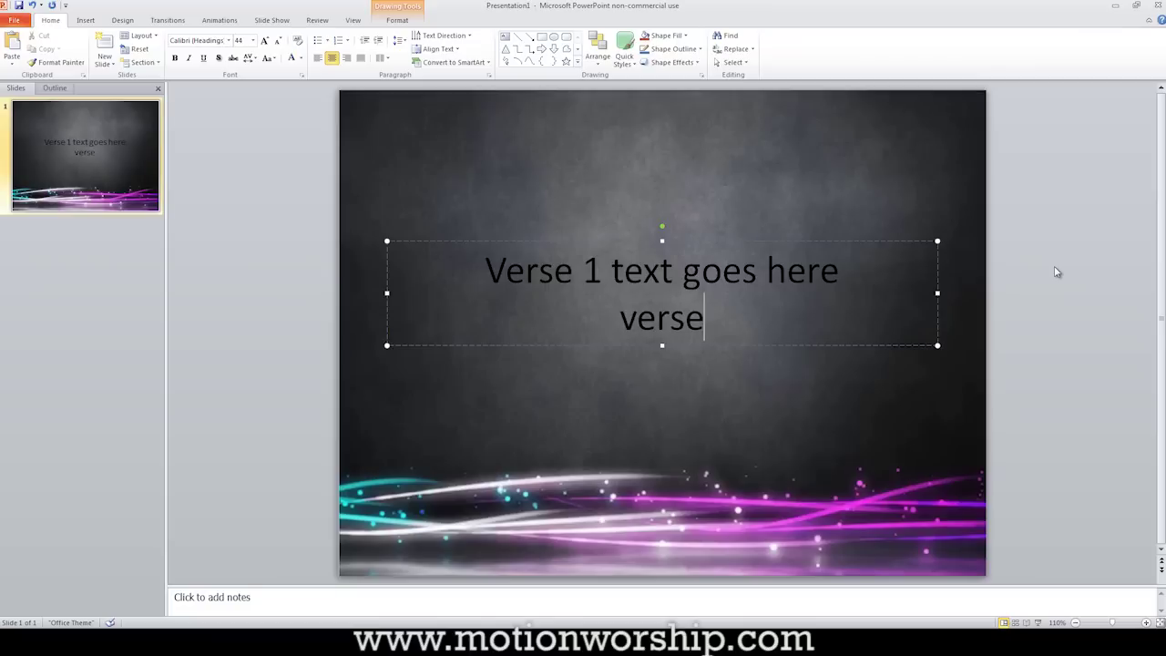
type(" 1 is a")
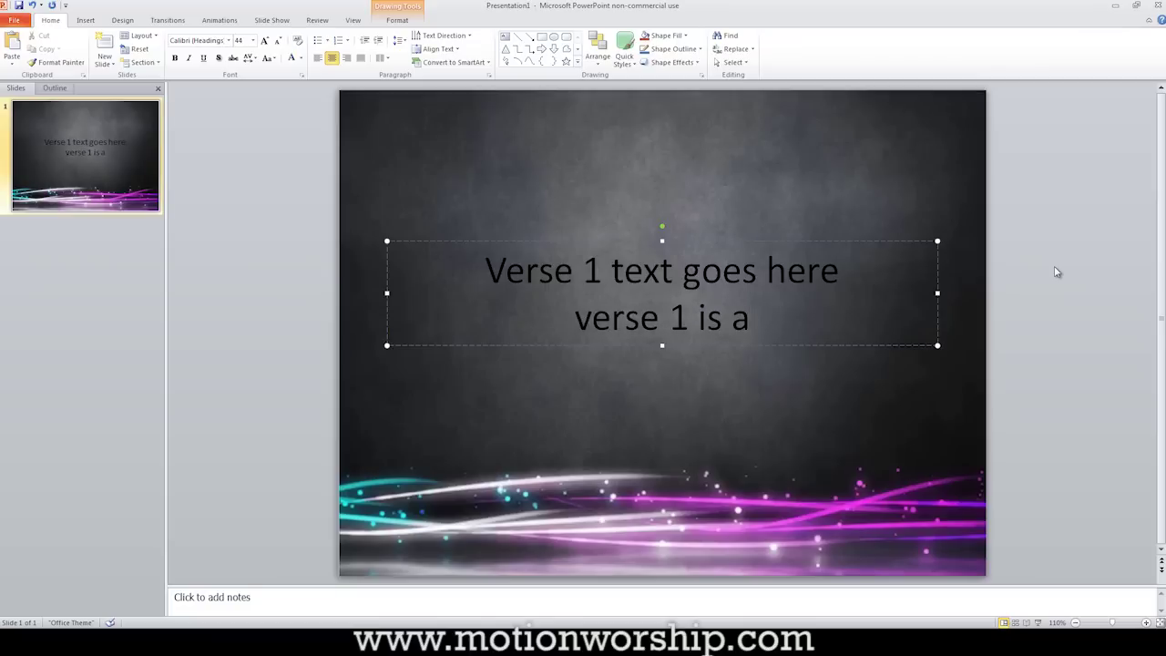
type(" great verse")
key("Return")
type("I")
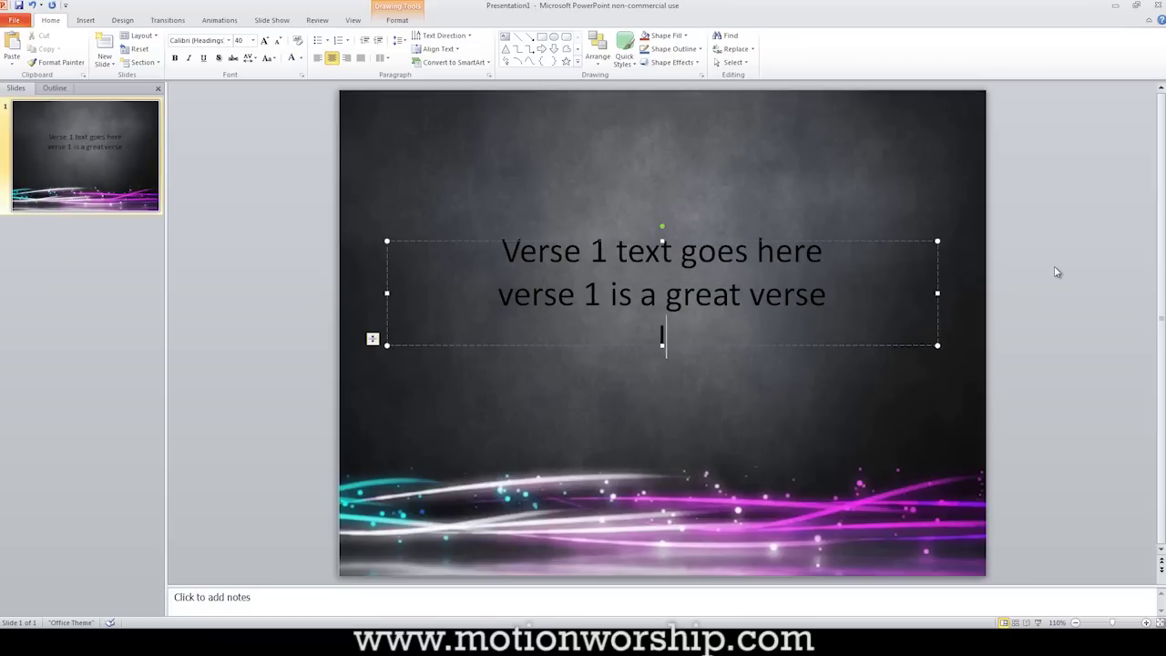
type(" really like it")
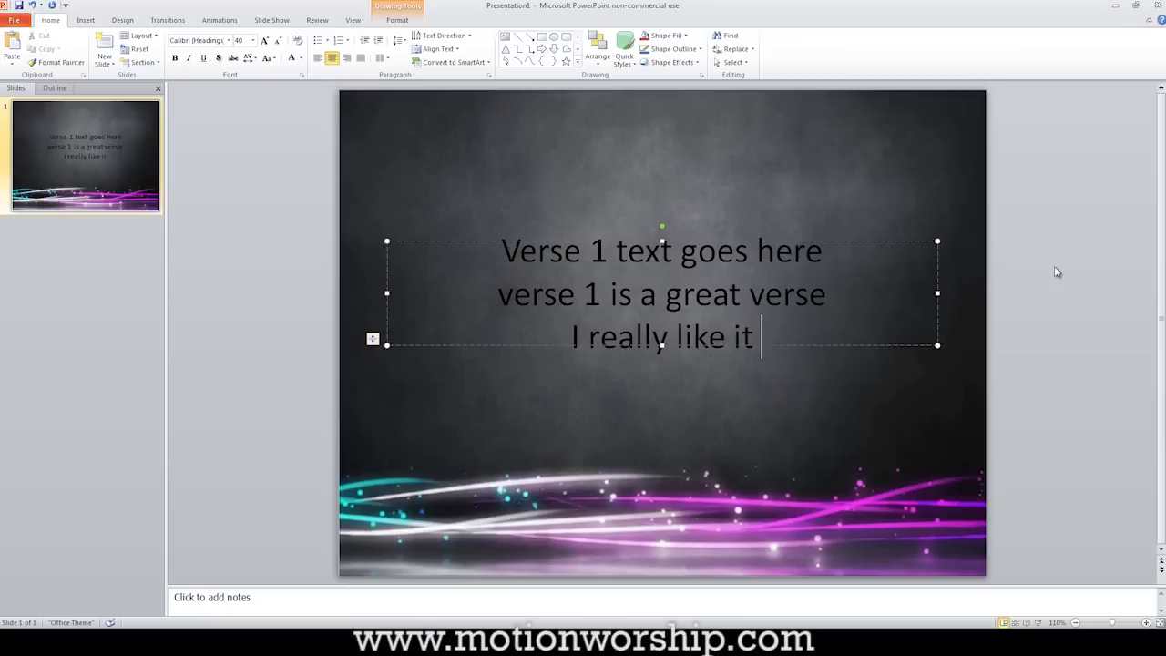
key("BackSpace")
left_click(1070, 256)
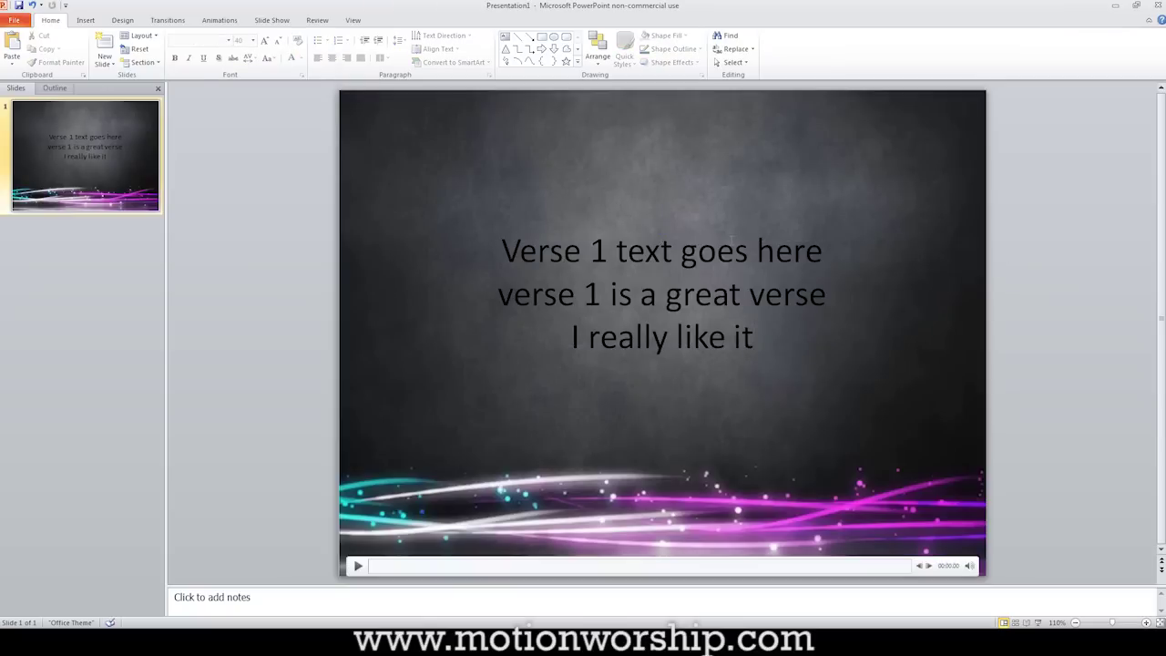
Colour the three verse lines white and nudge the text box slightly upward.
left_click(718, 252)
left_click_drag(775, 340, 484, 248)
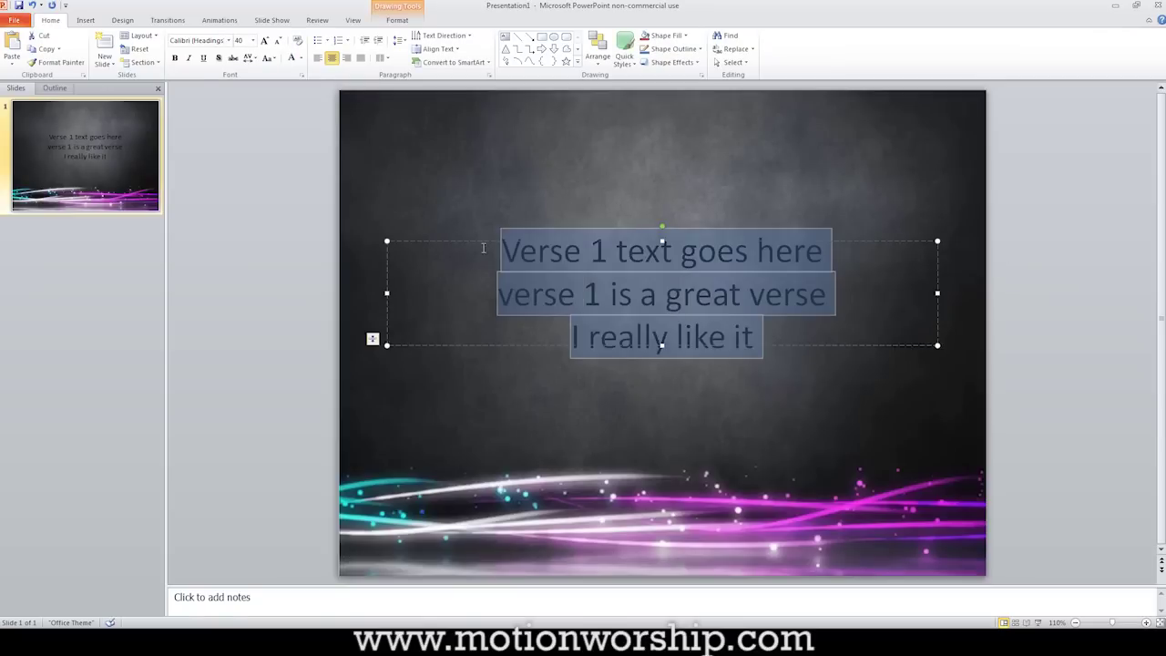
right_click(593, 258)
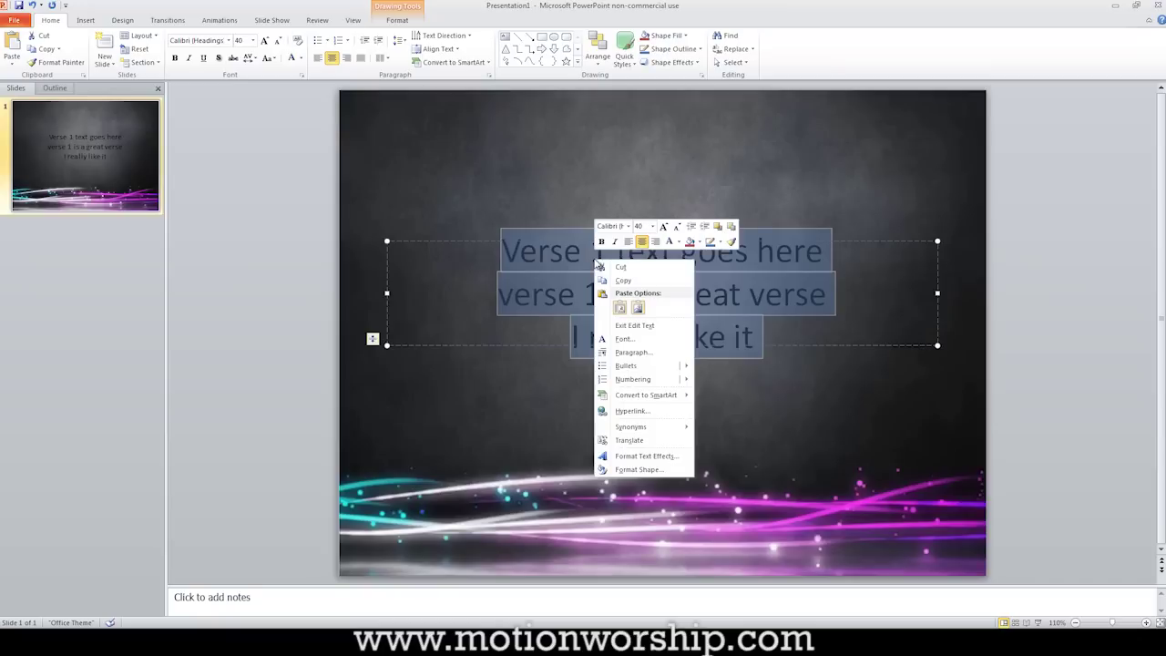
left_click(689, 241)
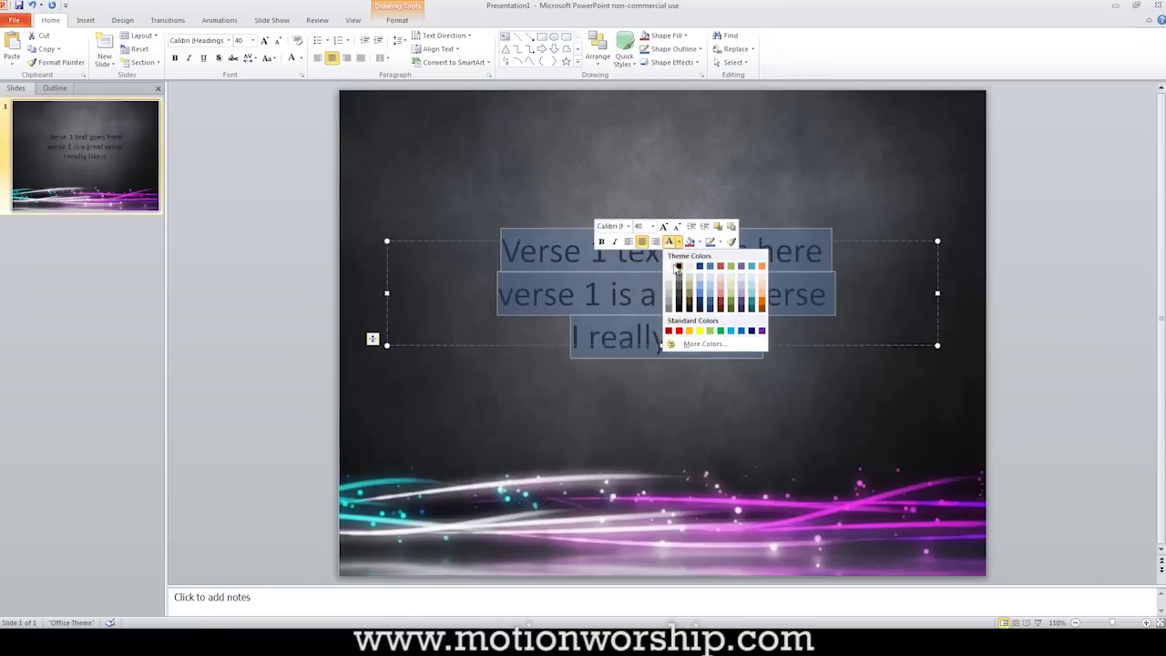
left_click(674, 263)
left_click(1033, 264)
left_click(729, 244)
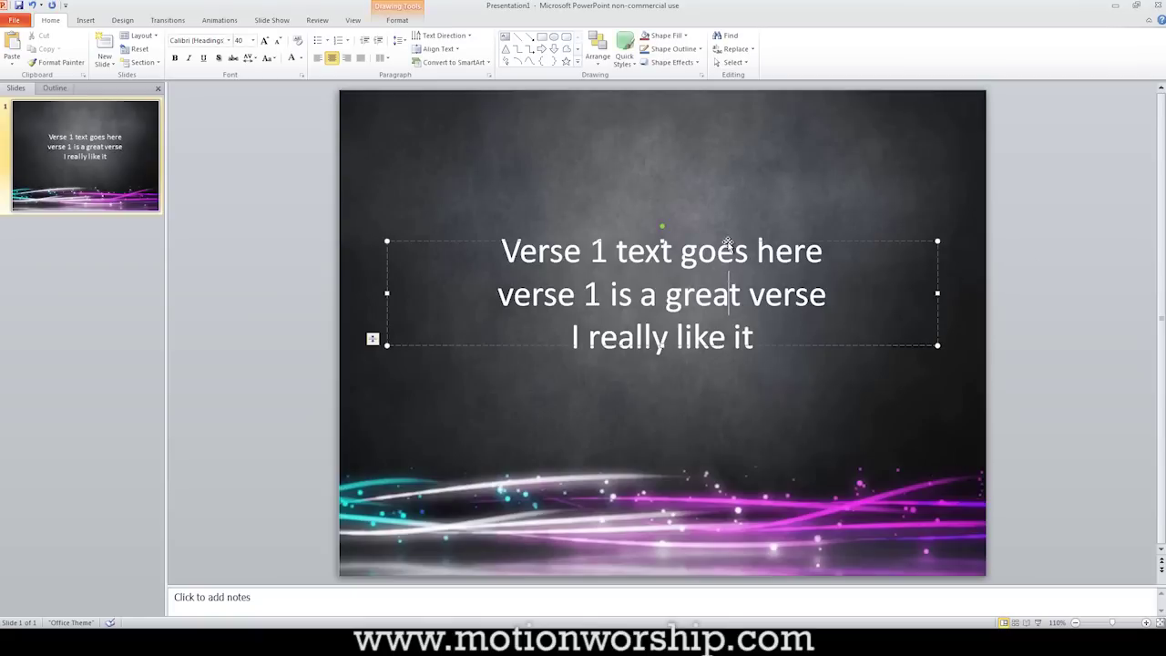
key("Up")
key("Up")
key("Up")
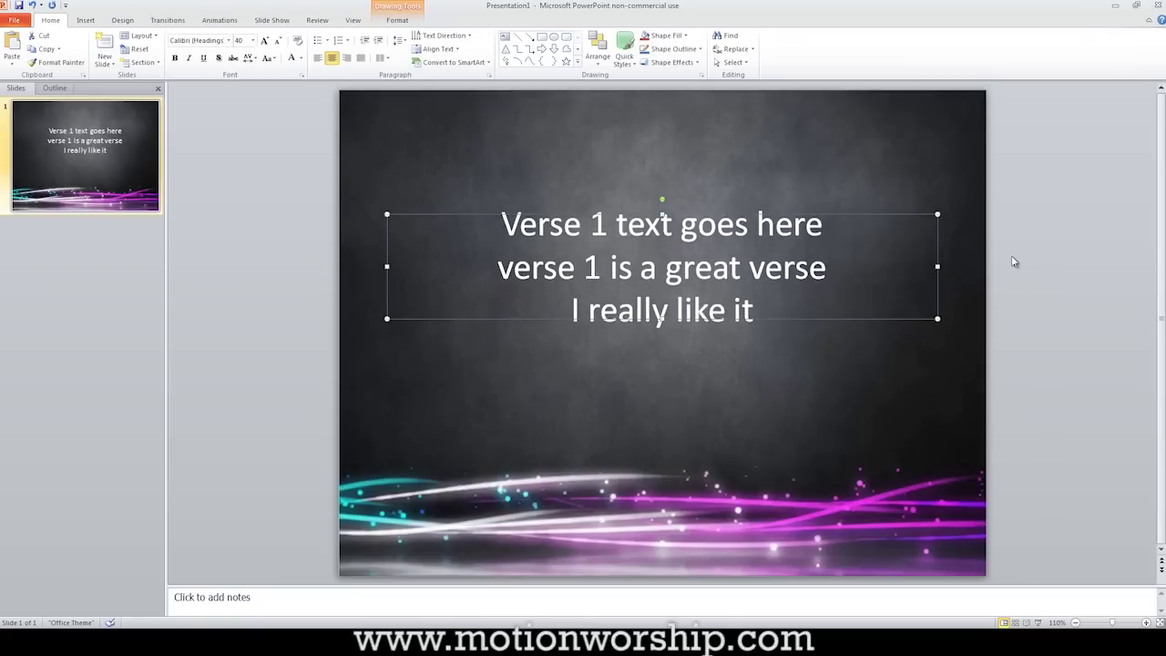
left_click(1013, 261)
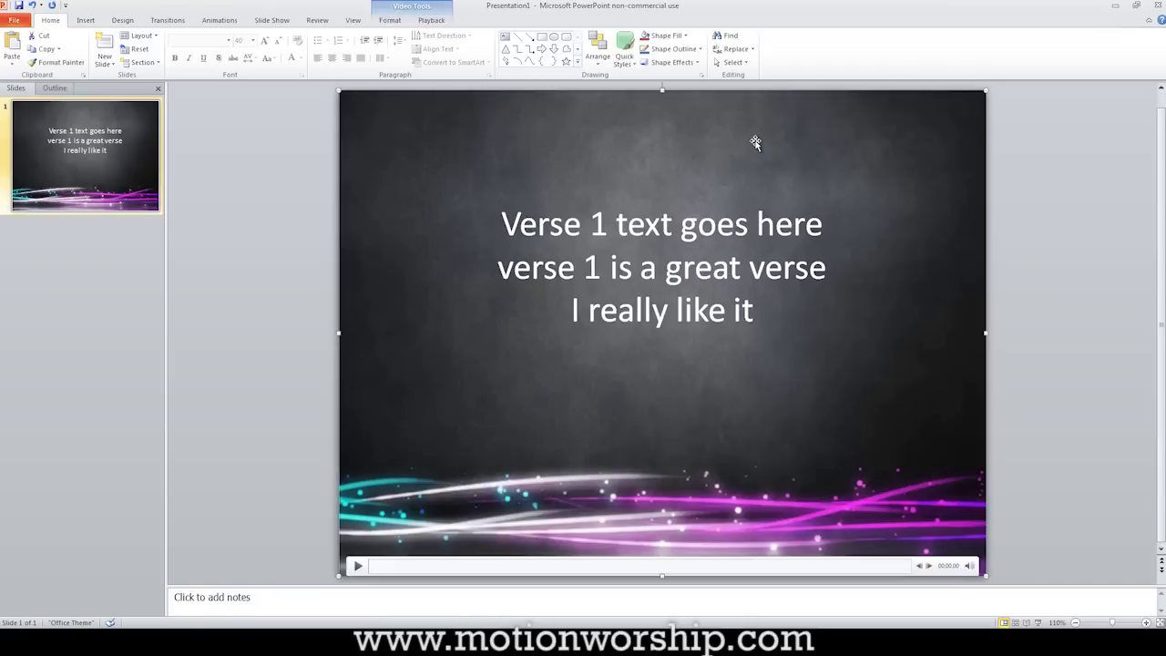
Set the background video's Playback Start to Automatically so it loops until stopped.
left_click(437, 22)
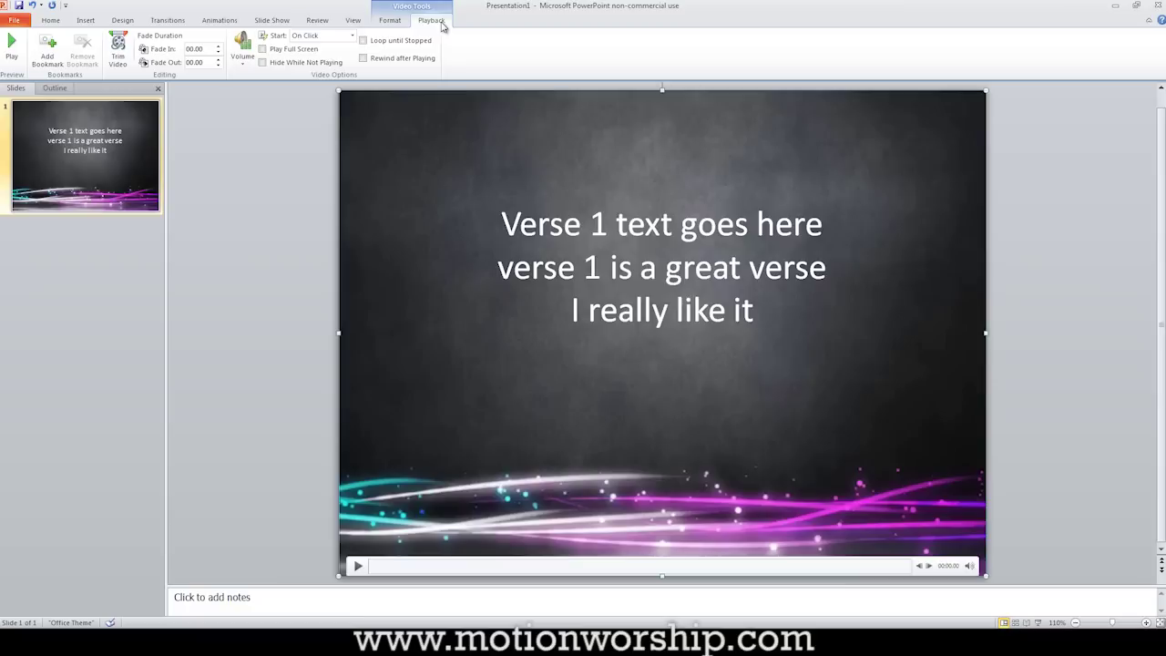
left_click(352, 35)
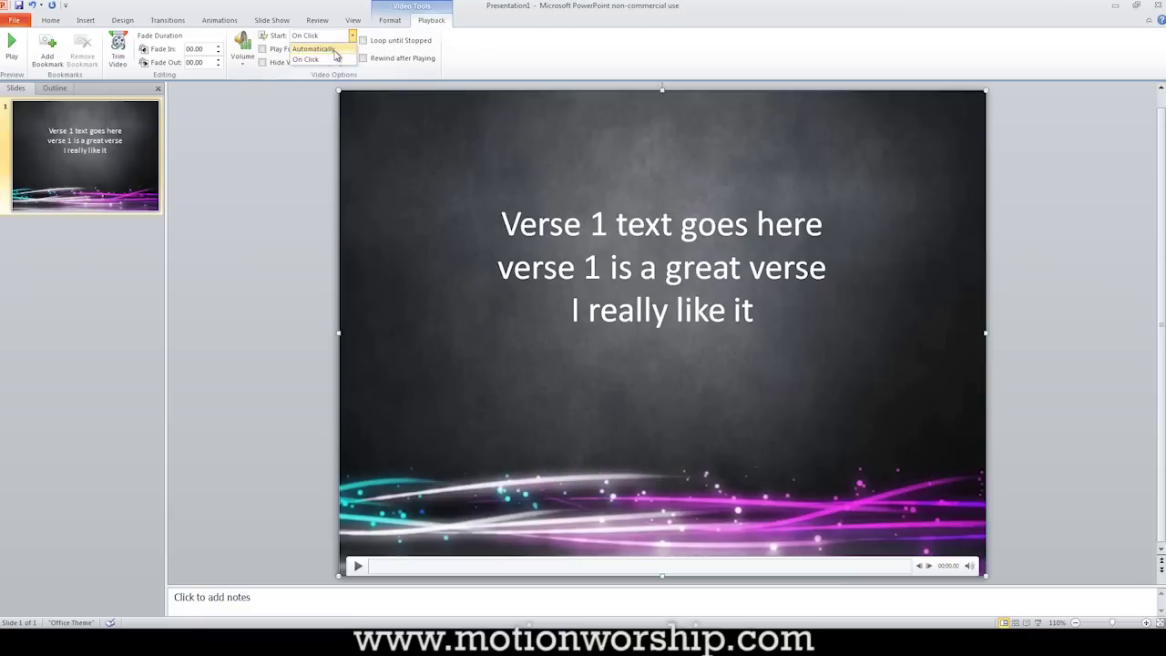
left_click(333, 51)
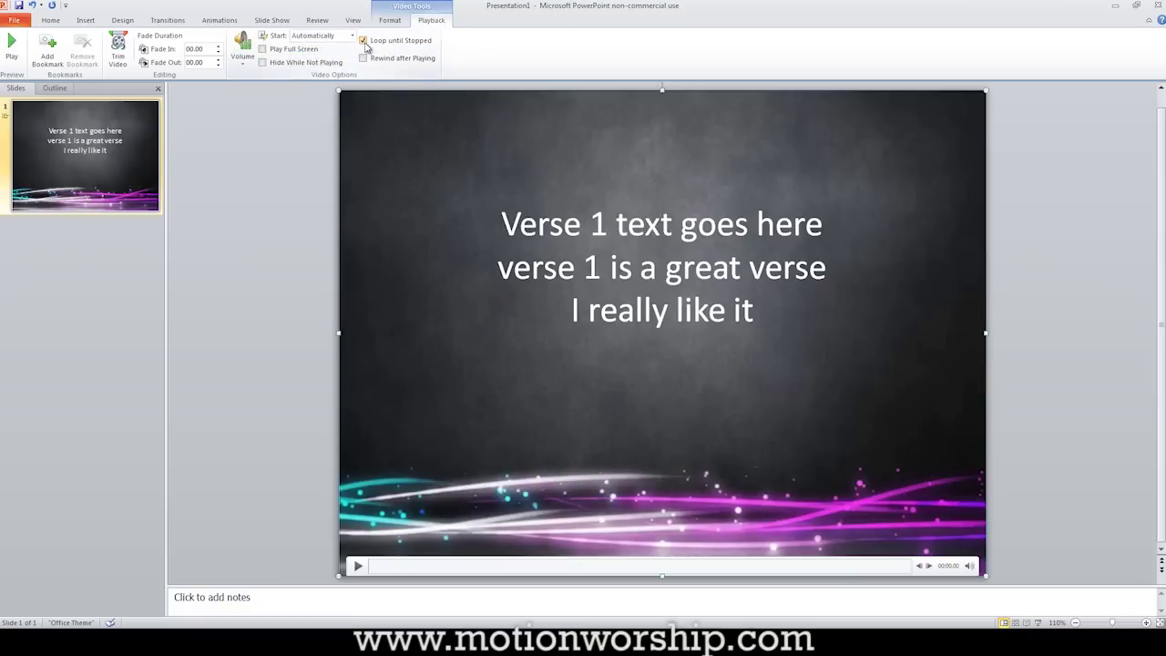
left_click(1034, 239)
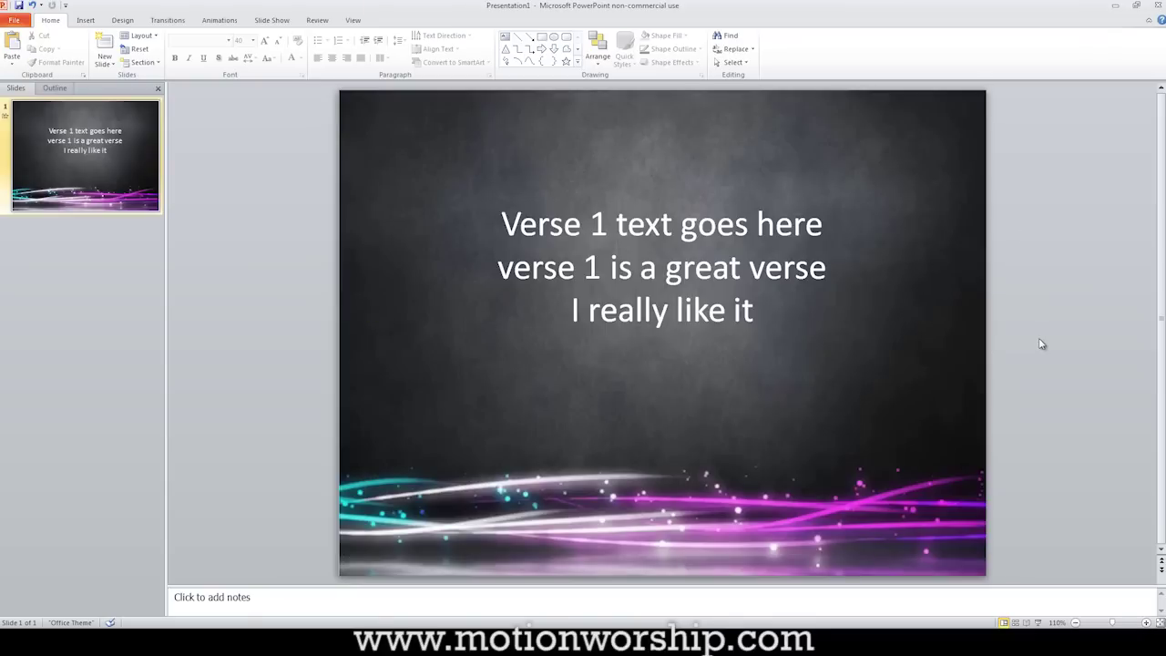
Select all the verse text and apply an outer drop shadow preset.
left_click(680, 267)
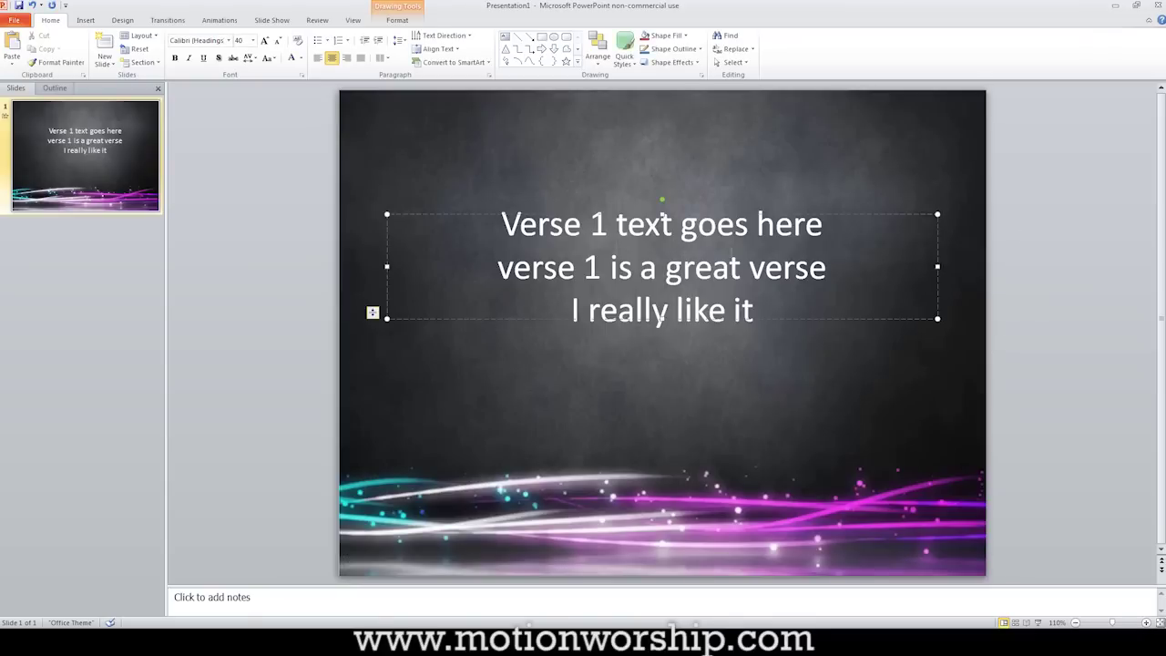
key("ctrl+a")
right_click(666, 233)
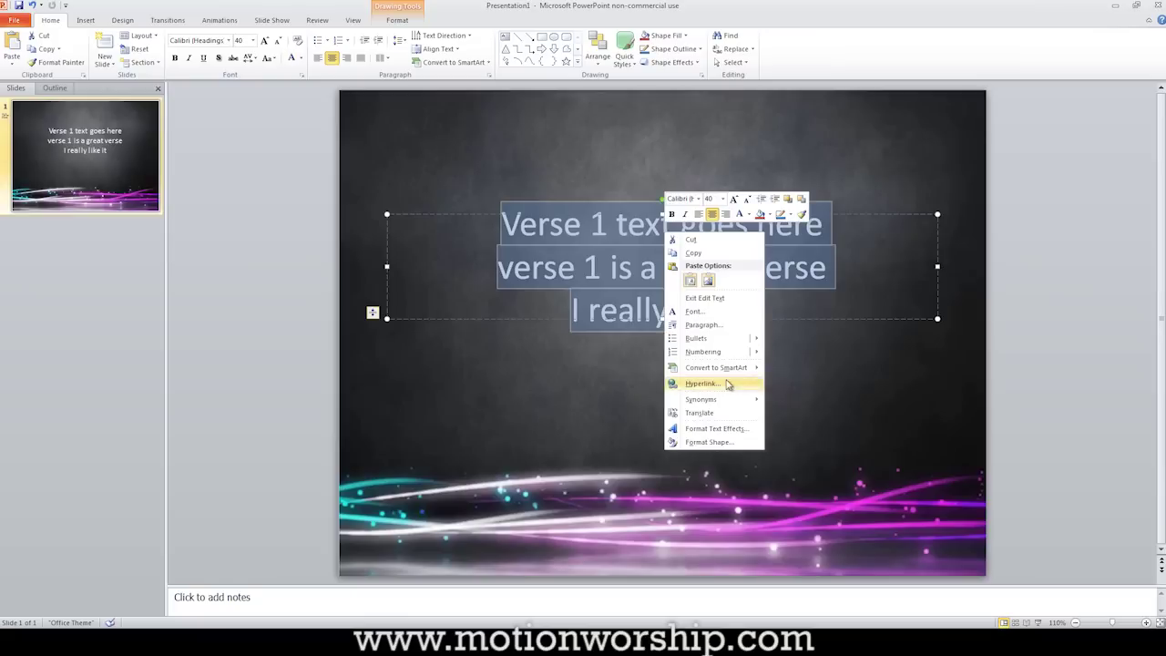
left_click(744, 433)
left_click(469, 250)
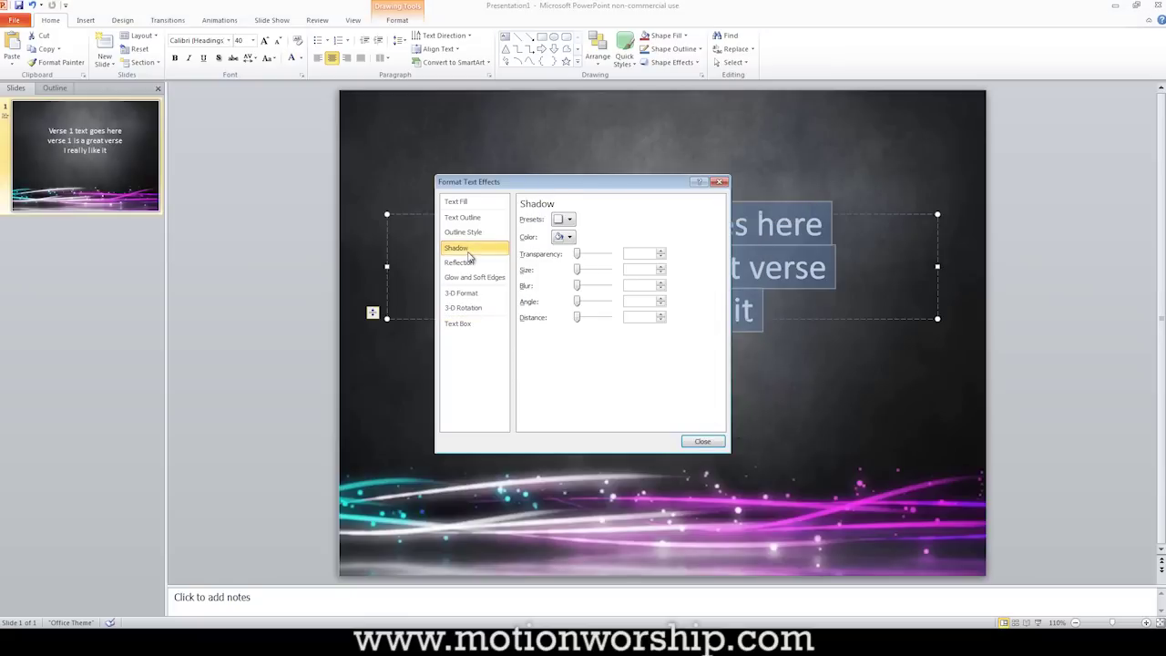
left_click(570, 221)
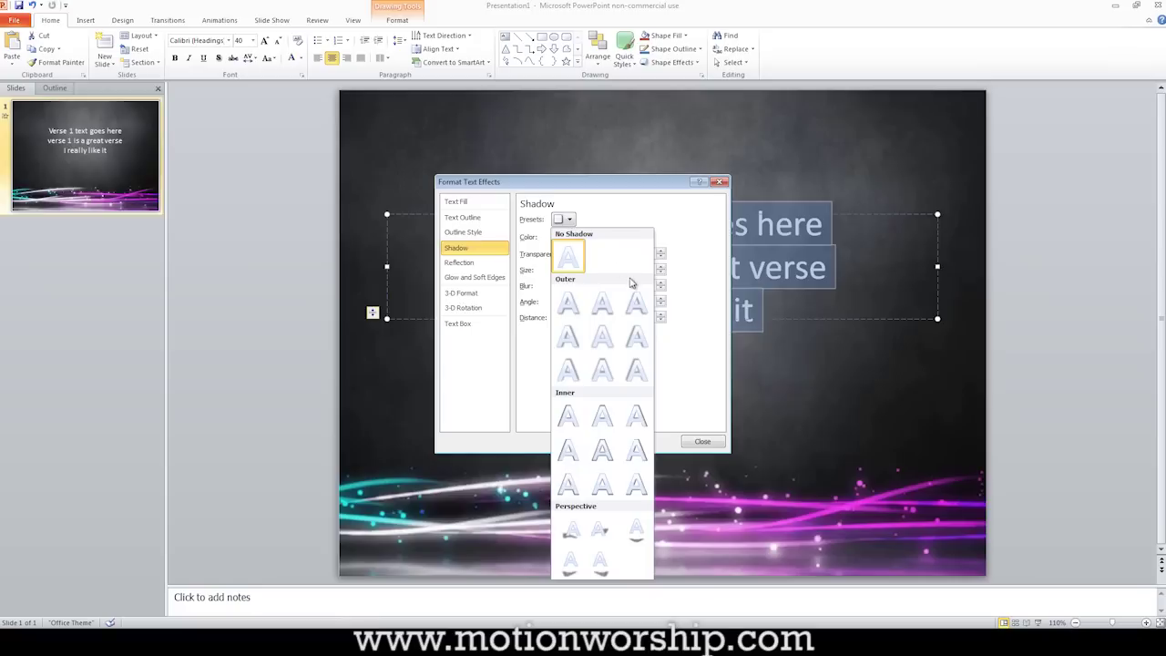
left_click(578, 303)
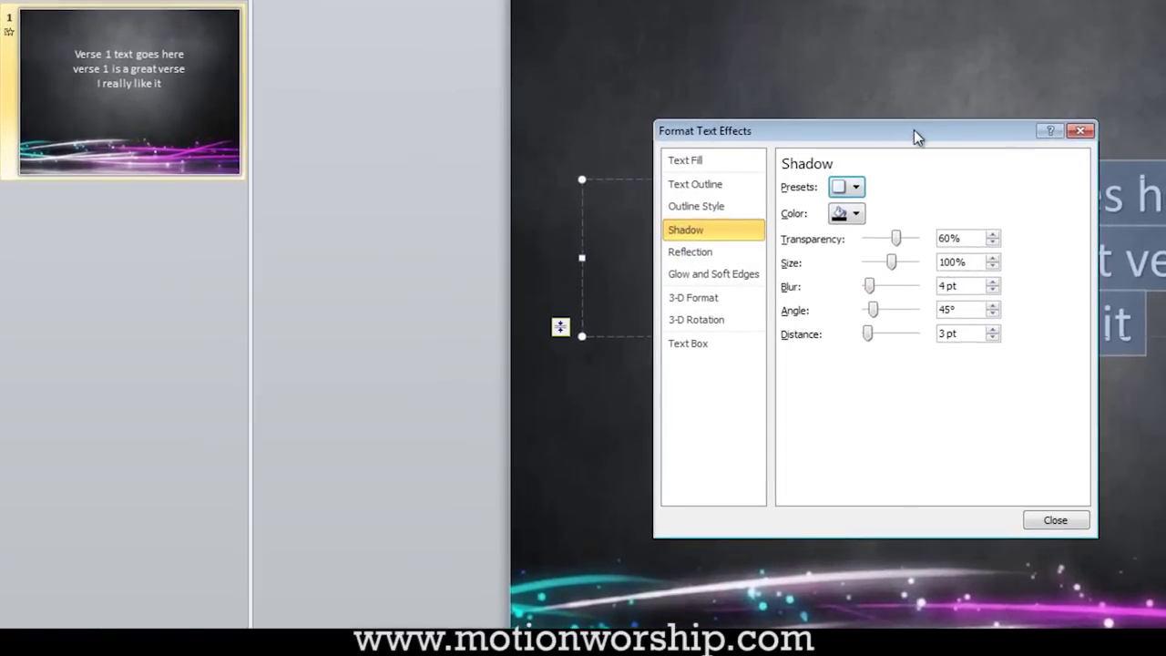
Tune the shadow to 31% transparency and 10 pt blur.
left_click_drag(814, 146, 474, 151)
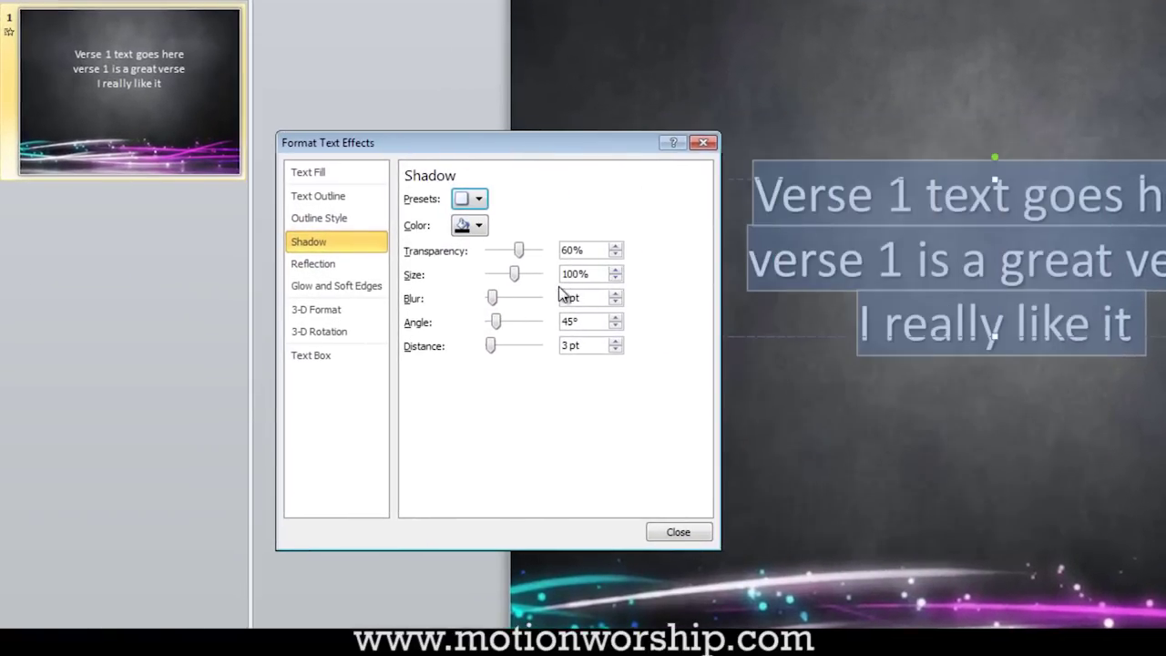
left_click_drag(519, 249, 508, 255)
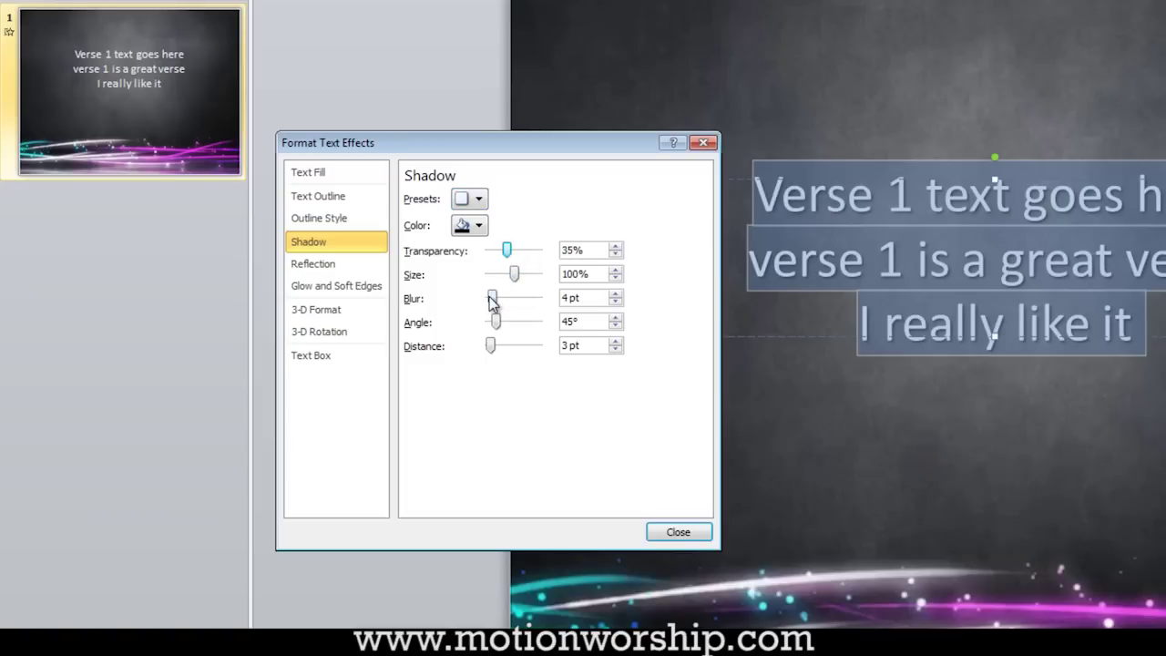
mouse_move(491, 298)
left_mouse_down()
mouse_move(509, 301)
mouse_move(495, 308)
left_mouse_up()
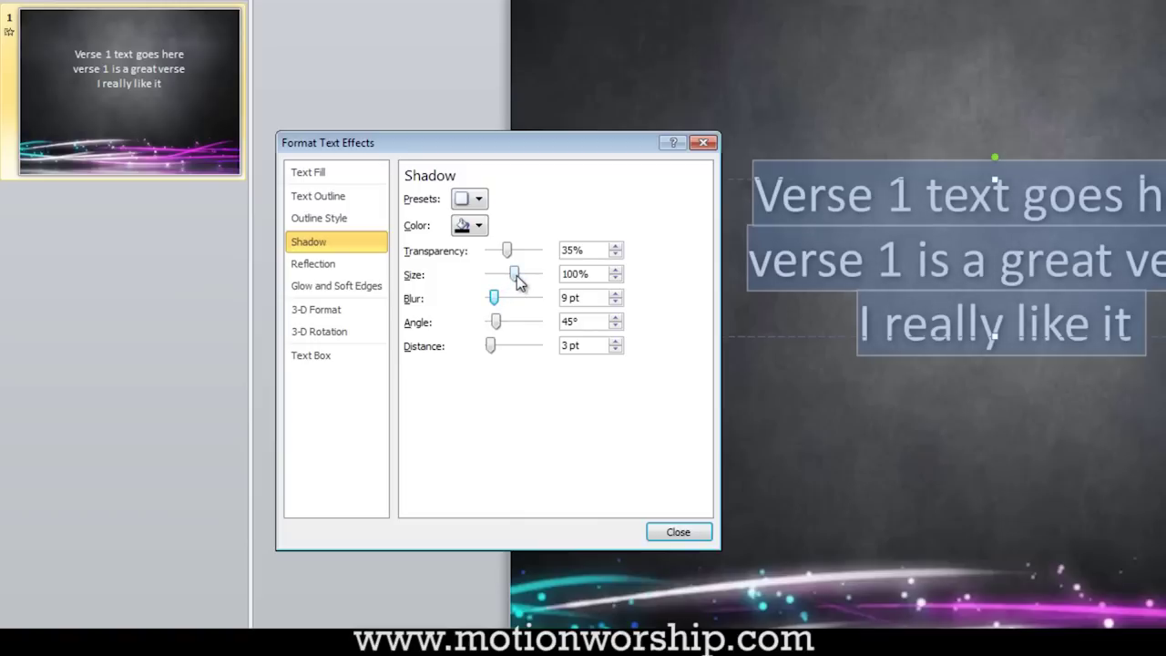
left_click(516, 275)
left_click(616, 294)
left_click(616, 254)
left_click(616, 254)
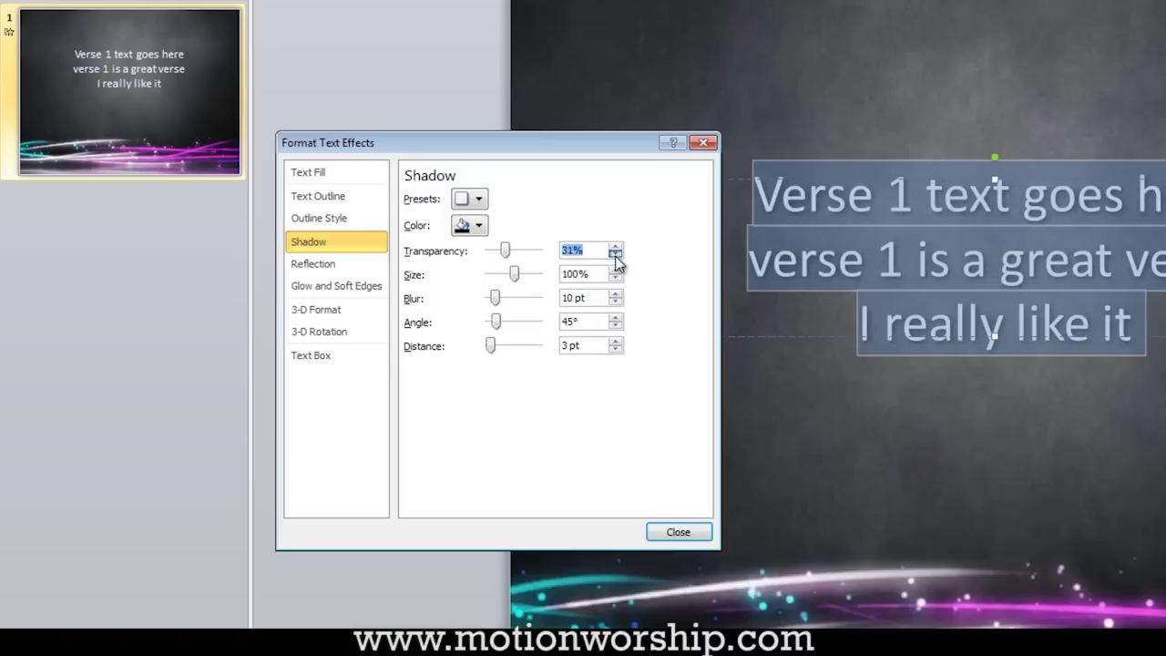
left_click(615, 255)
left_click(628, 513)
left_click(1017, 331)
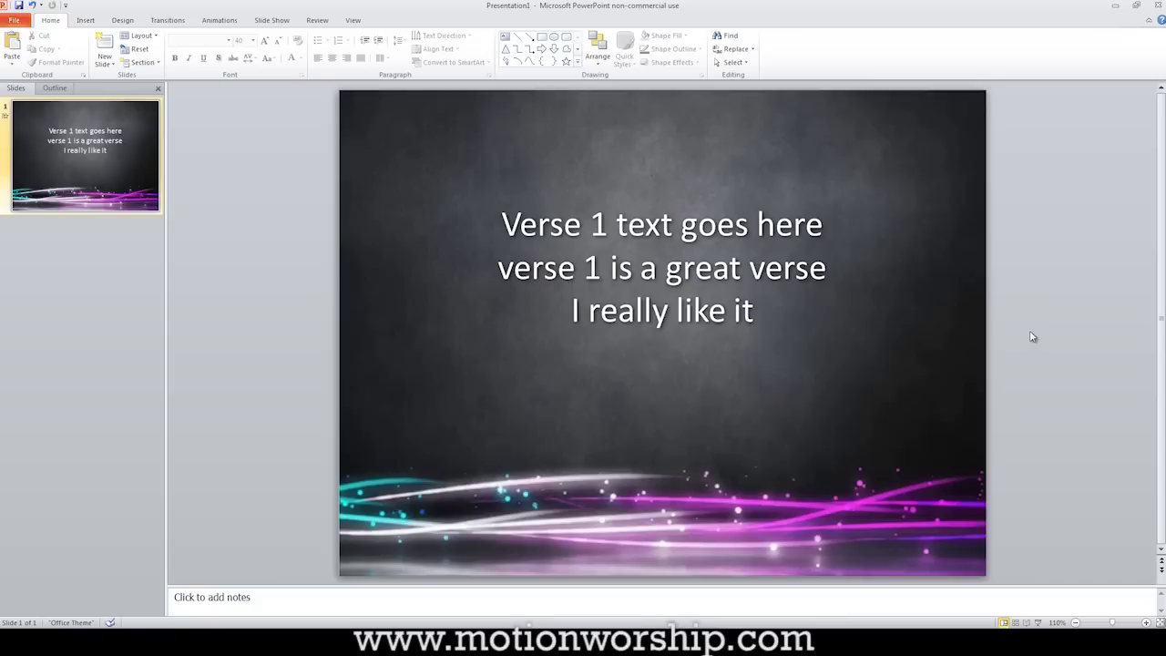
Duplicate slide 1 to create a second slide.
left_click(86, 152)
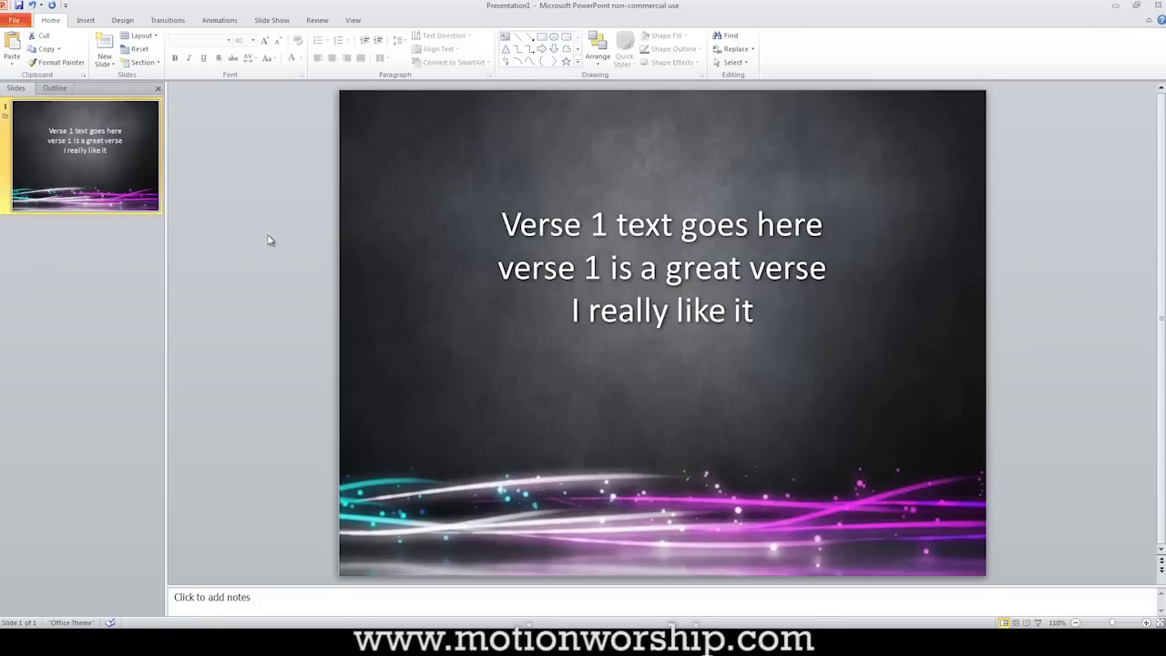
key("ctrl+v")
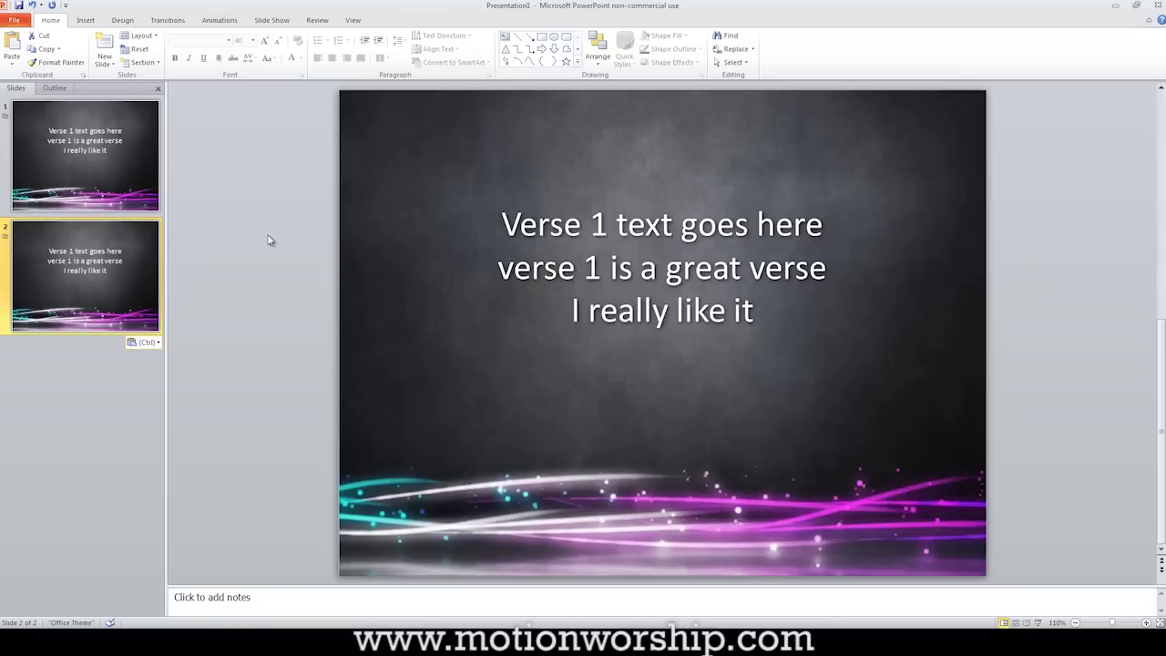
left_click(268, 240)
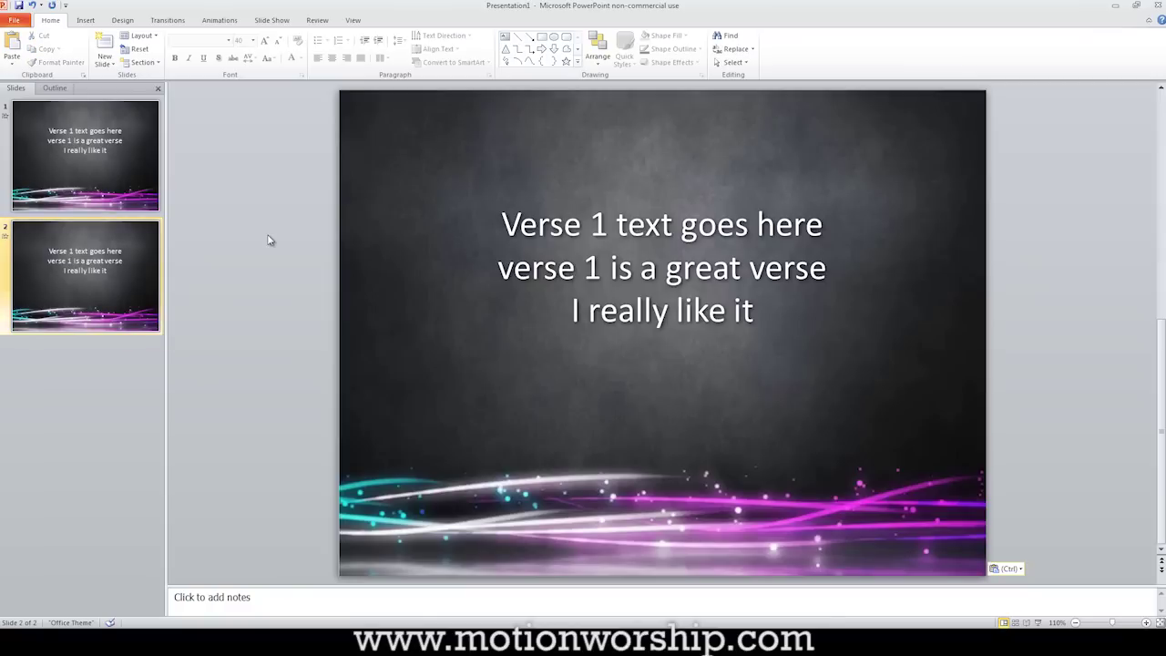
left_click(91, 266)
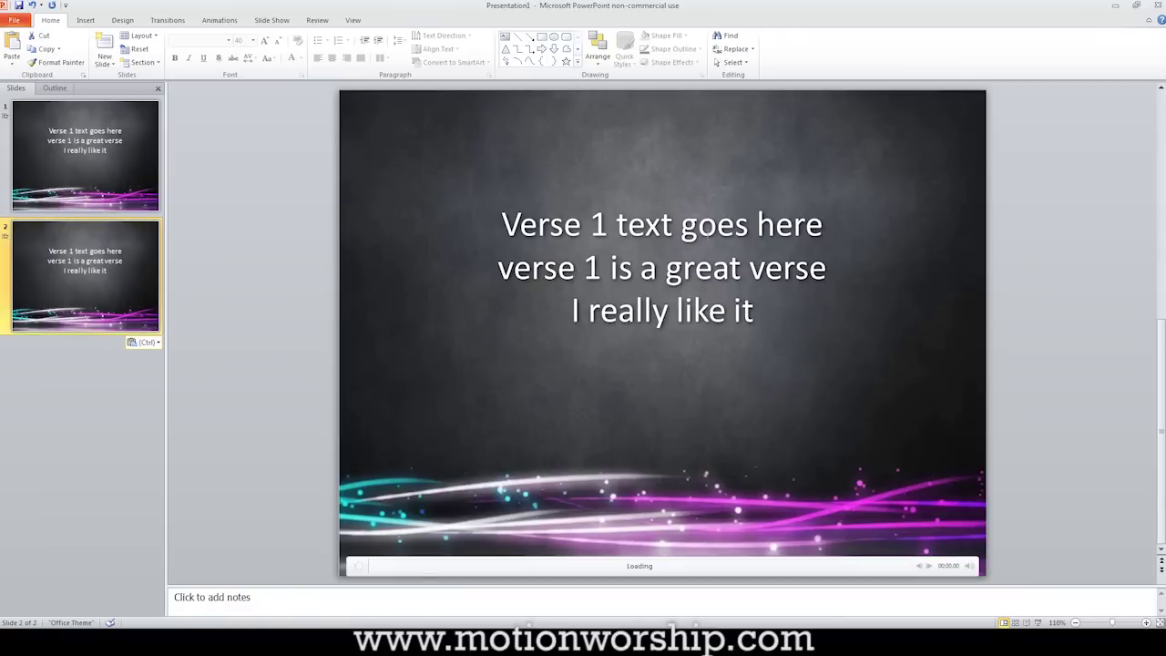
Replace slide 2's text with 'This is verse 2 text', 'verse 2 will really make you smile', 'I always like it myself'.
left_click(756, 311)
key("ctrl+a")
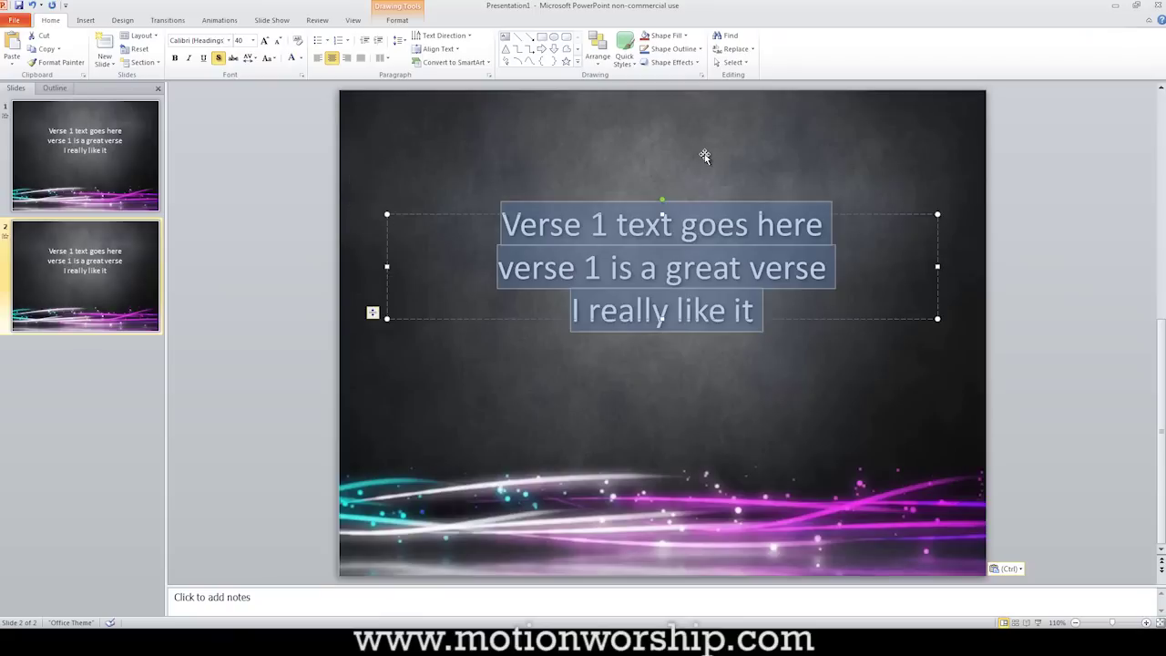
type("This is ver")
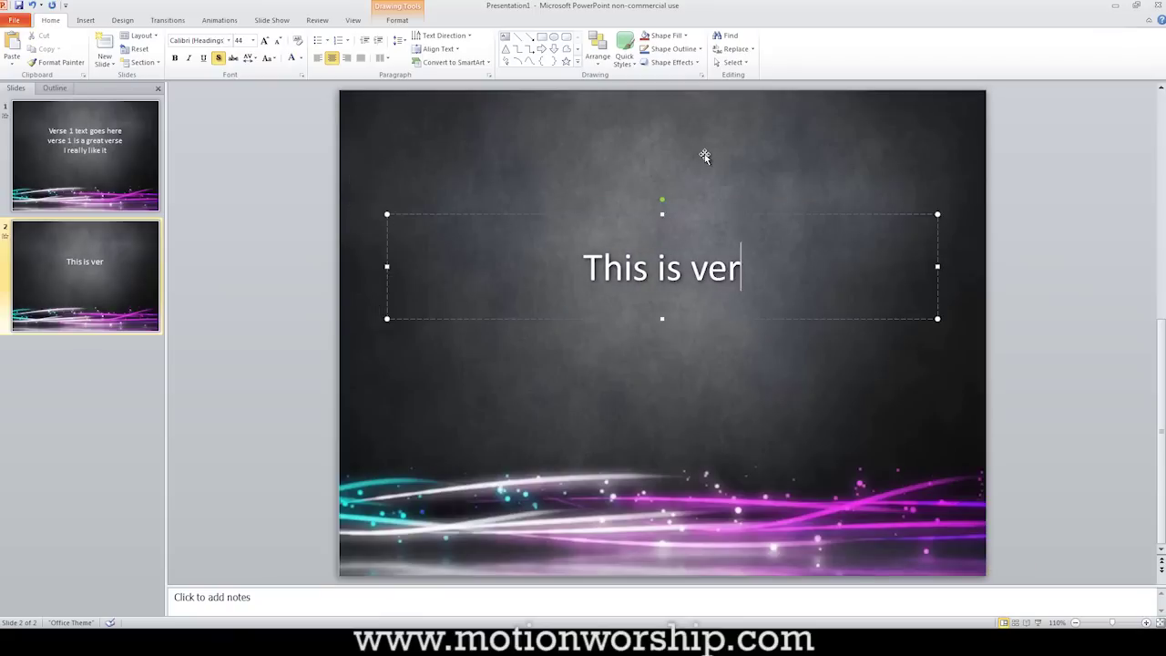
type("se 2 text")
key("Return")
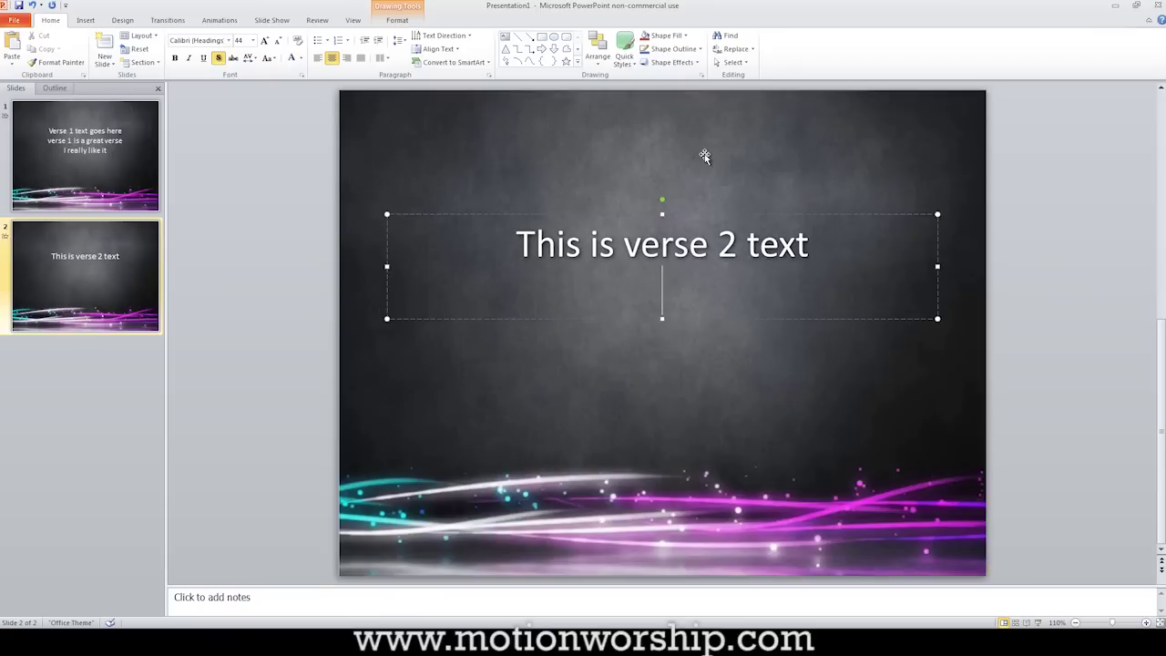
type("verse 2 w")
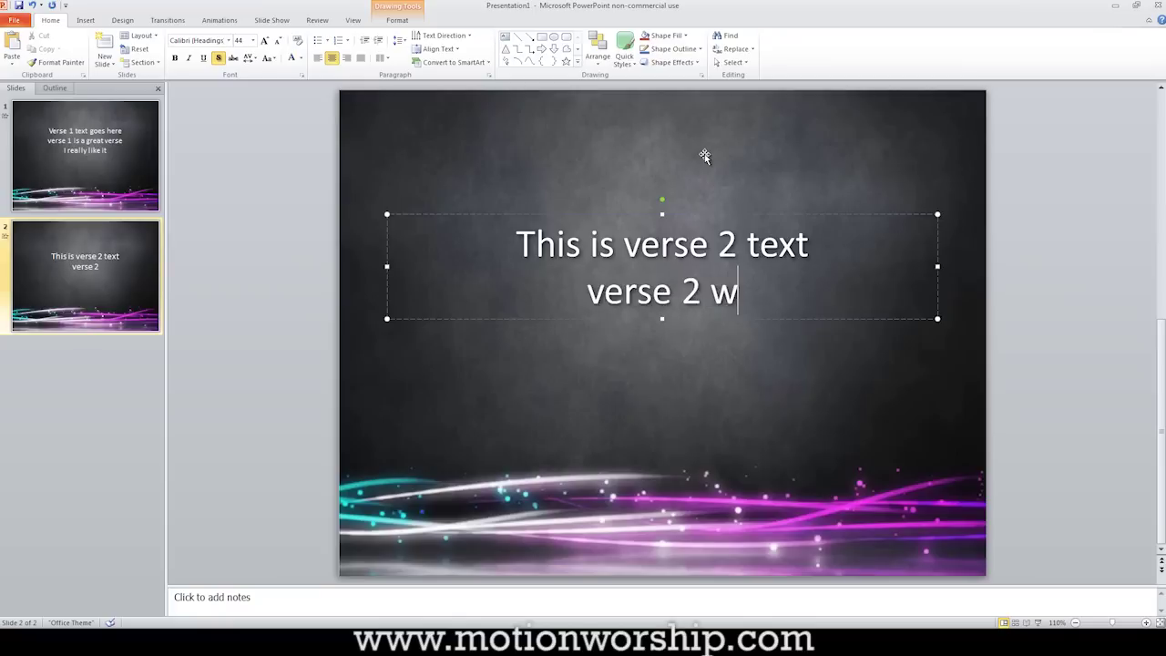
type("ill really m")
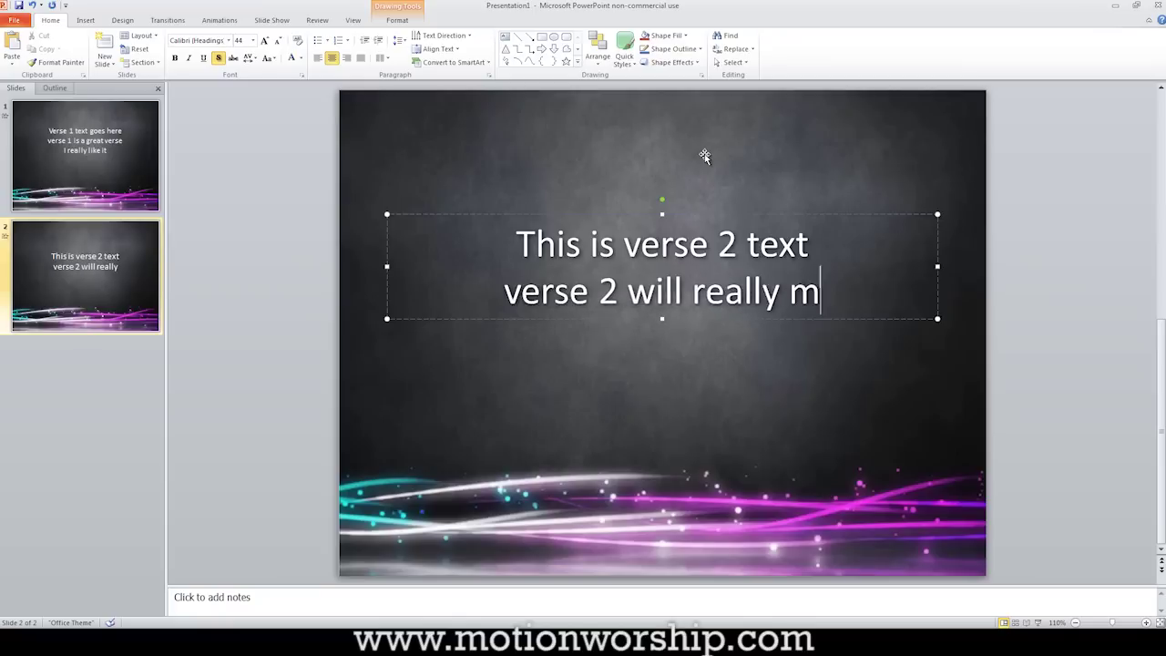
type("ake you smile")
key("Return")
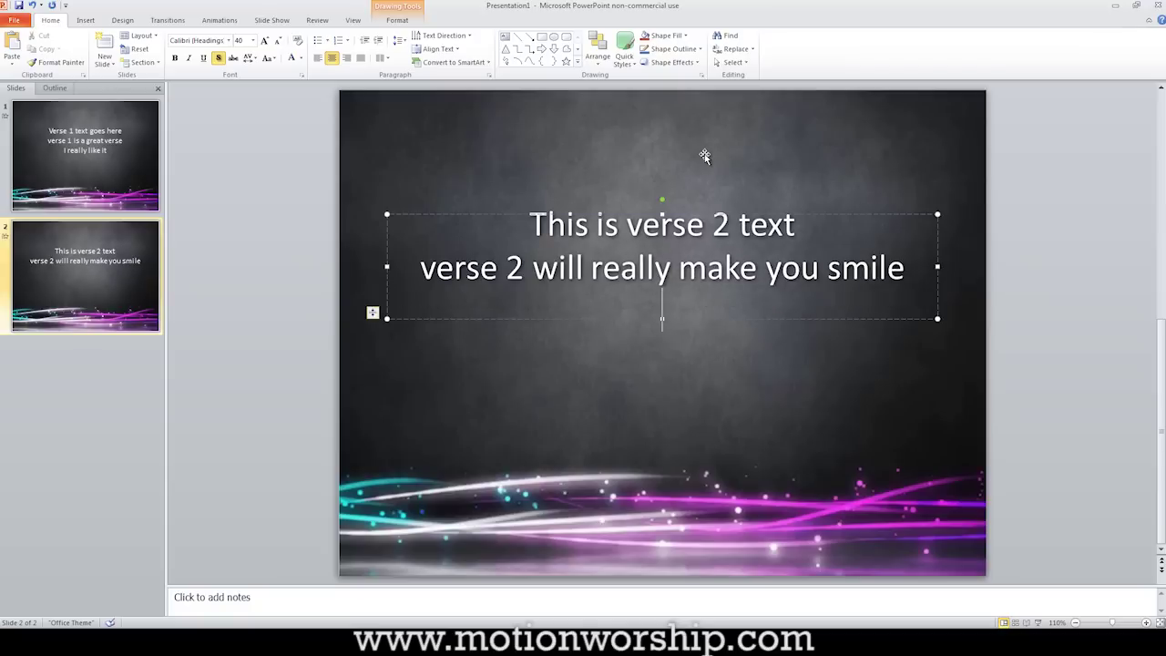
type("I always lik")
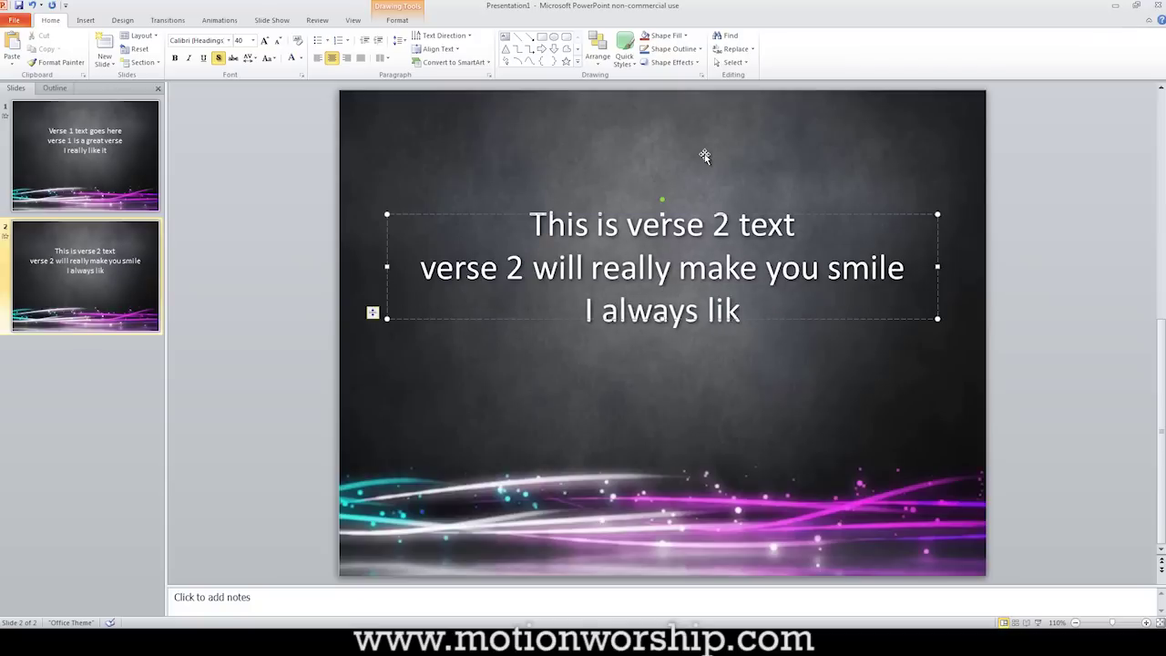
type("e it myself")
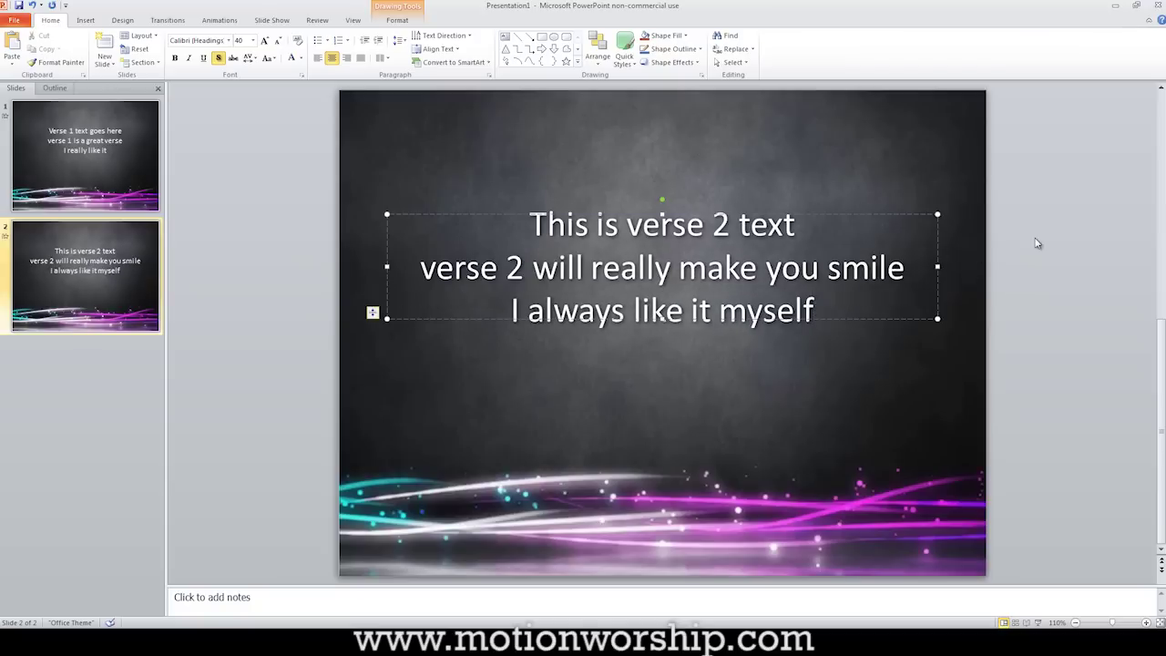
left_click(1035, 242)
Flip between the slide 1 and slide 2 thumbnails to compare verses, finishing on slide 1.
left_click(122, 173)
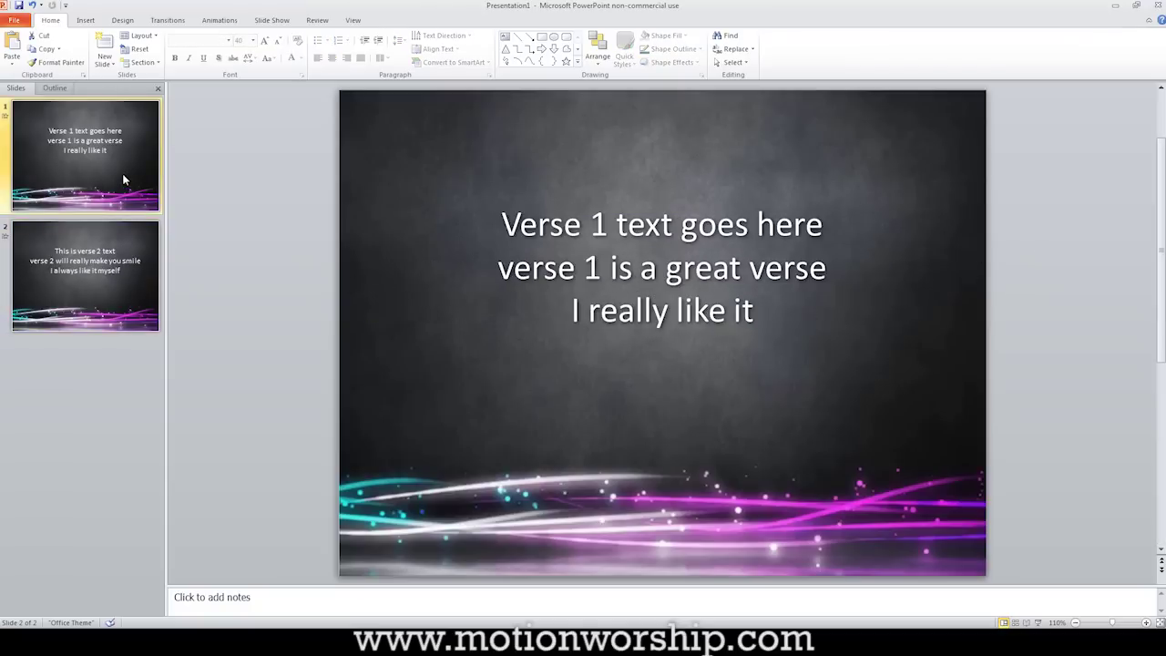
left_click(123, 248)
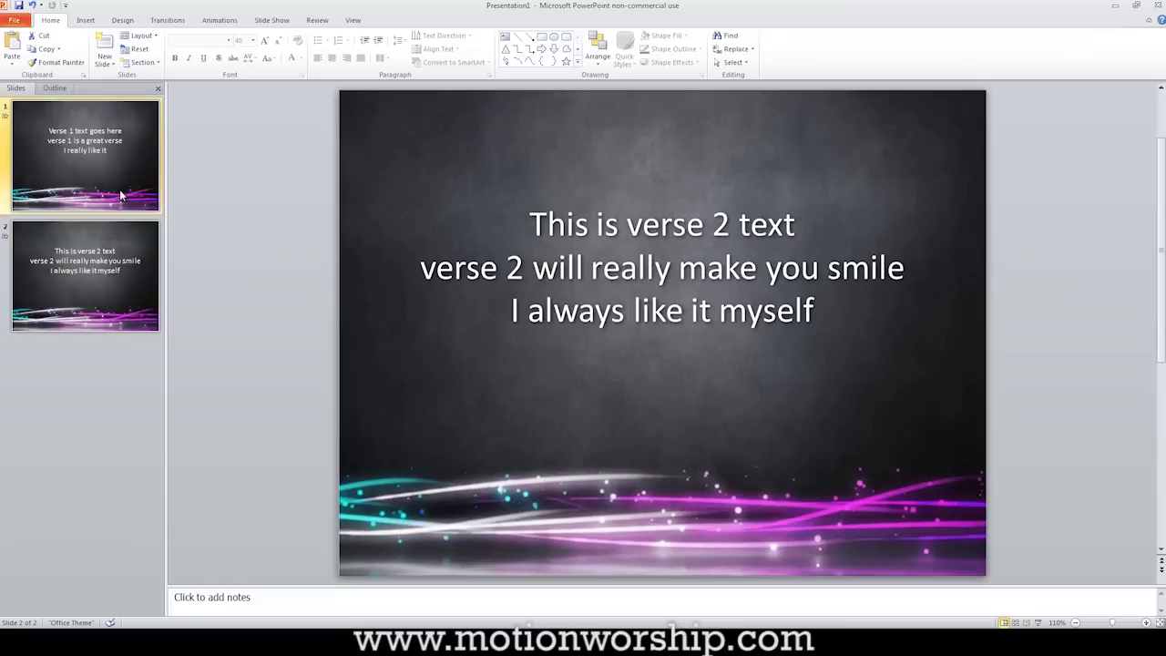
left_click(119, 189)
left_click(119, 264)
left_click(110, 188)
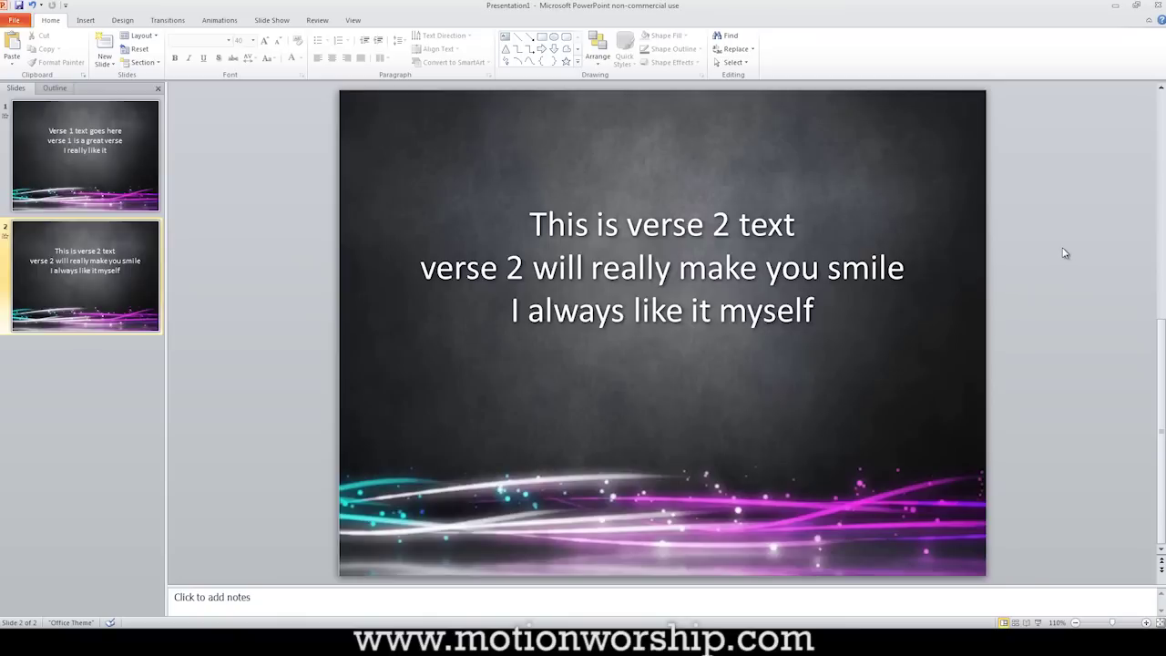
left_click(136, 155)
Delete slide 2 from the Slides pane.
left_click(452, 157)
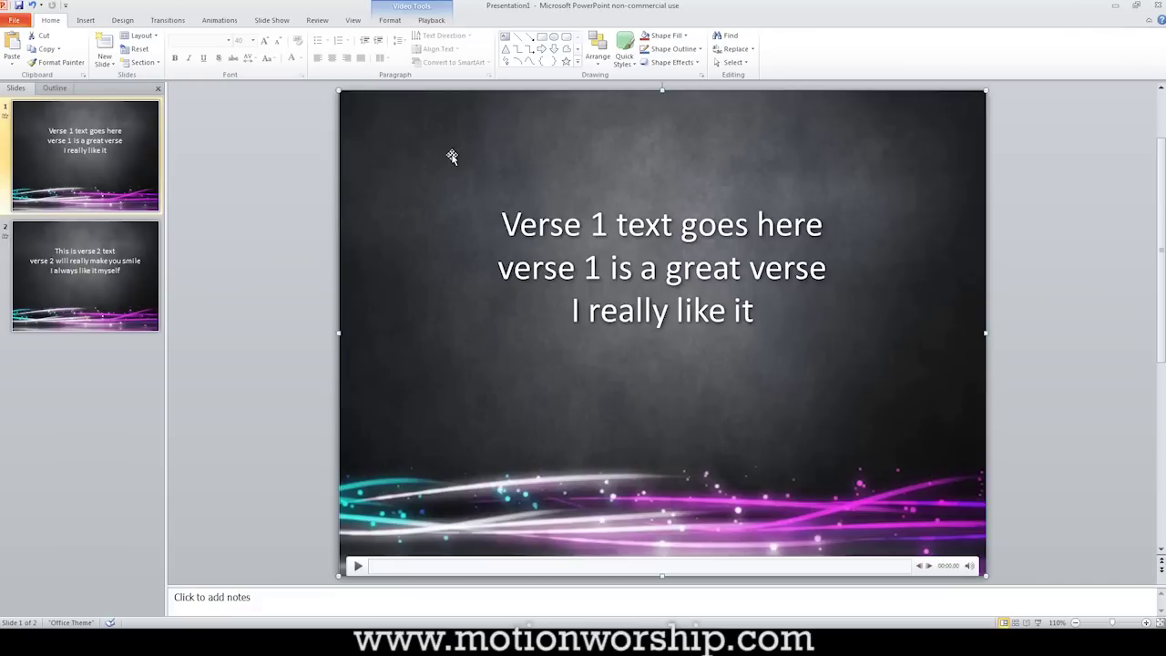
left_click(292, 195)
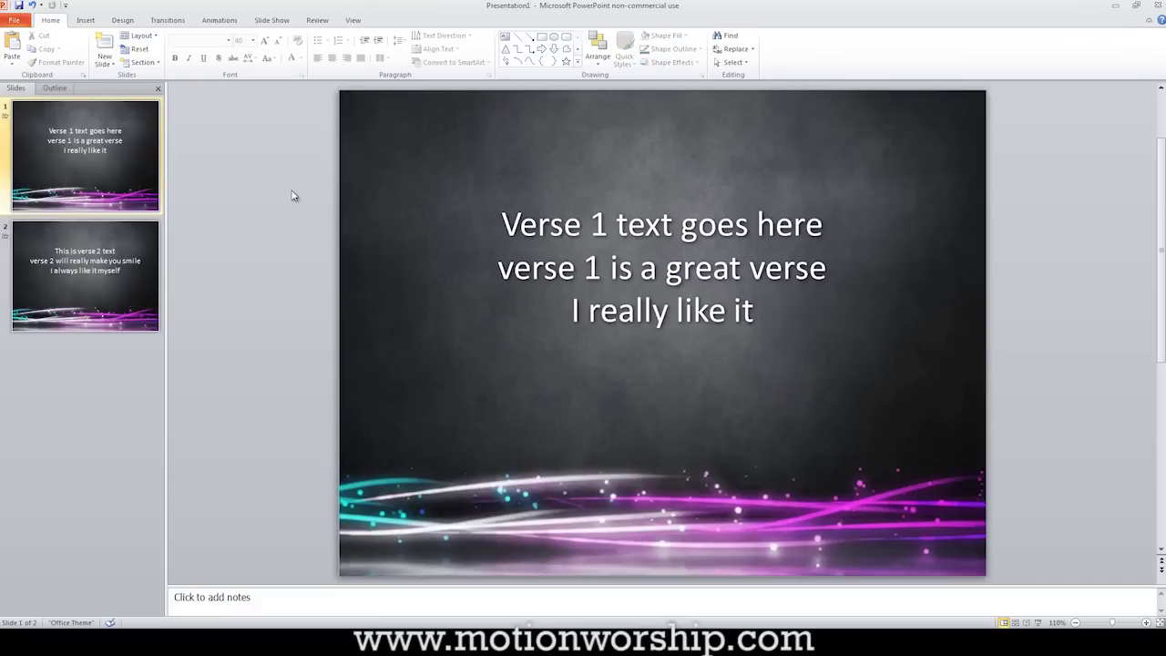
key("Down")
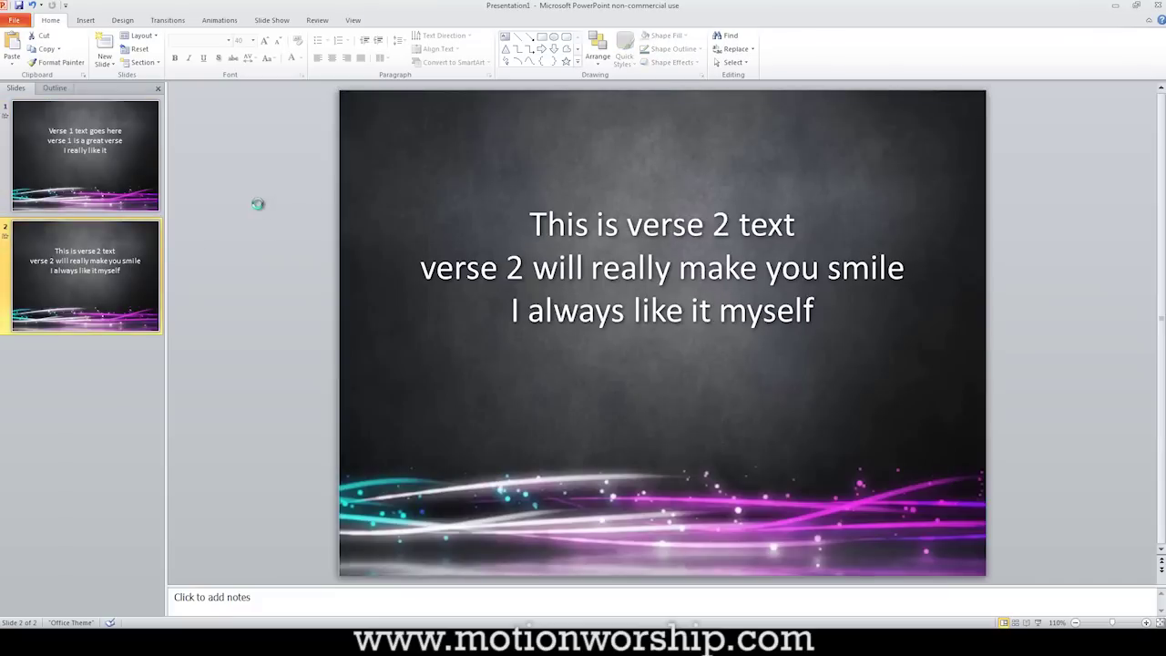
key("Delete")
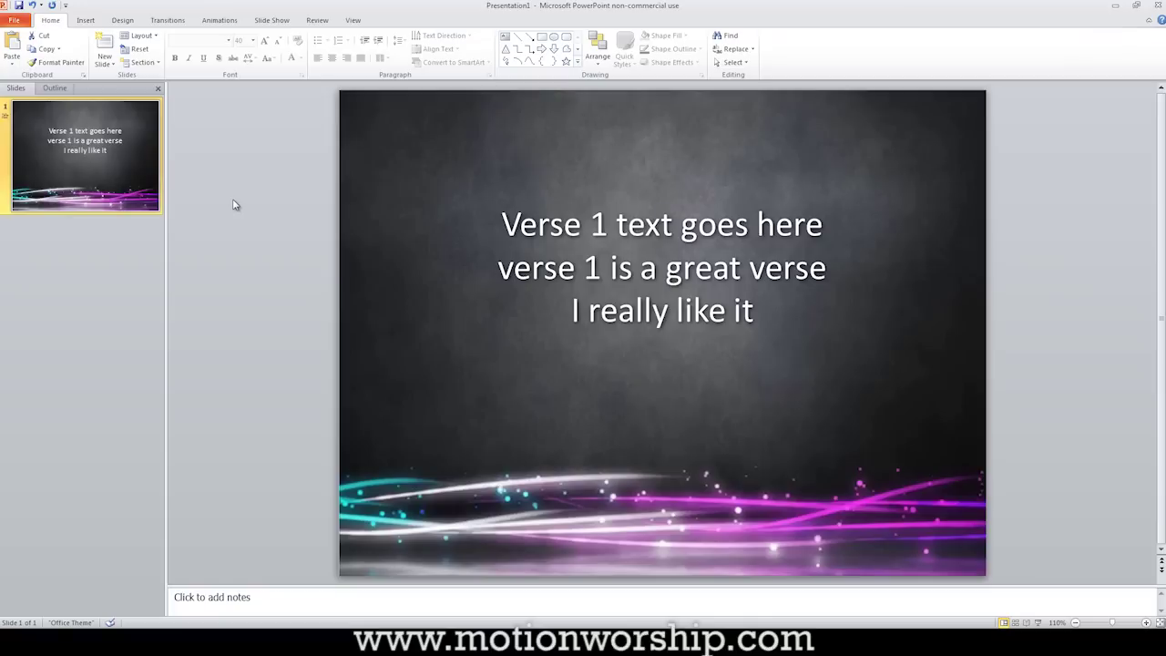
Duplicate the verse 1 text box and drag the copy below the original.
left_click(616, 224)
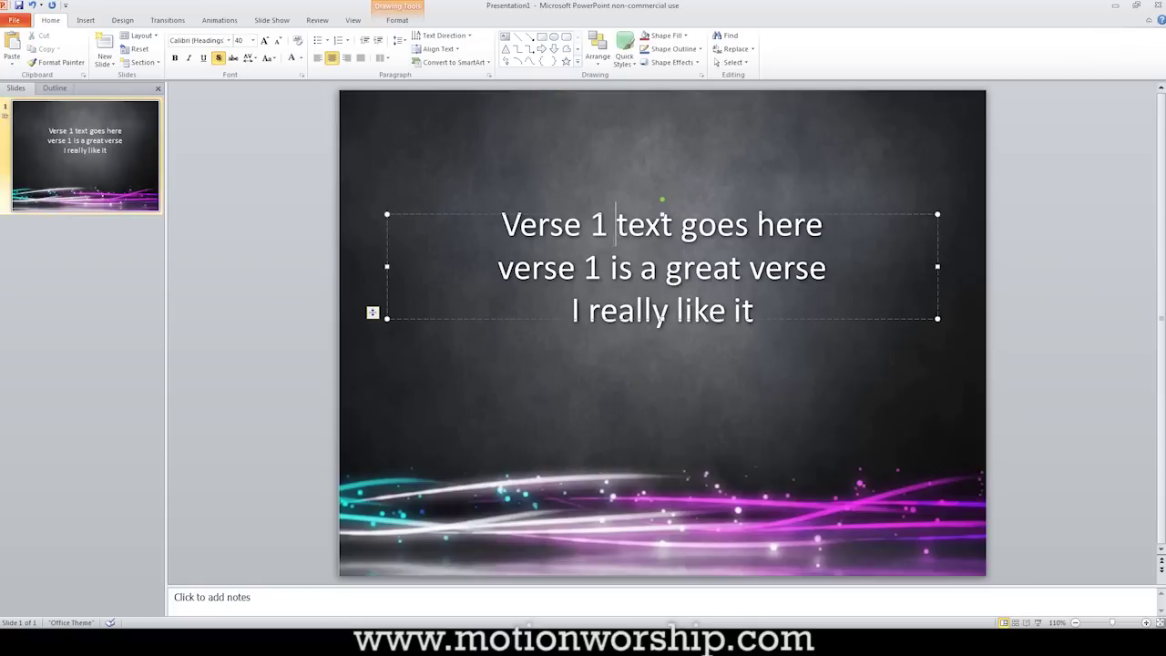
key("Escape")
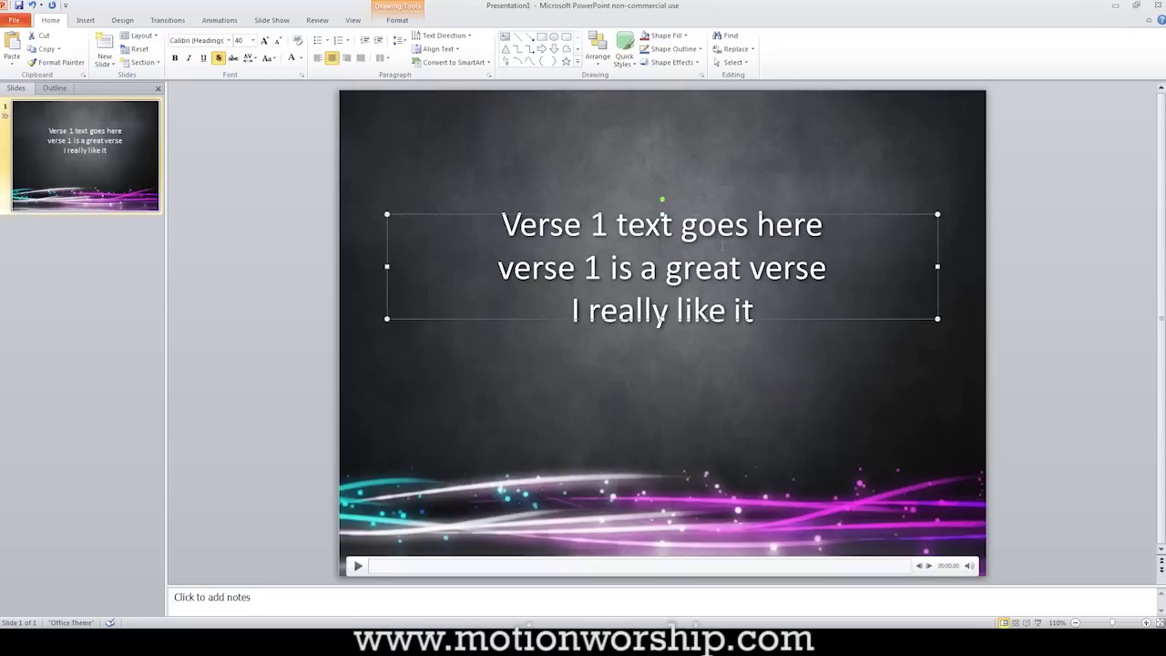
key("ctrl+v")
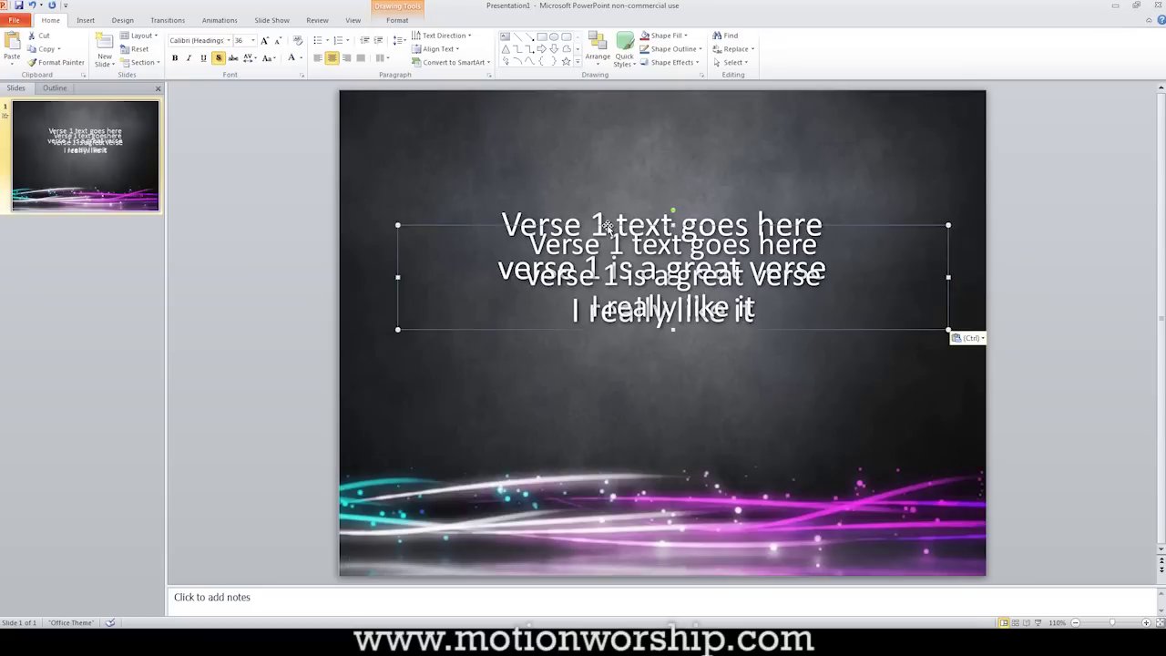
left_click_drag(609, 227, 612, 357)
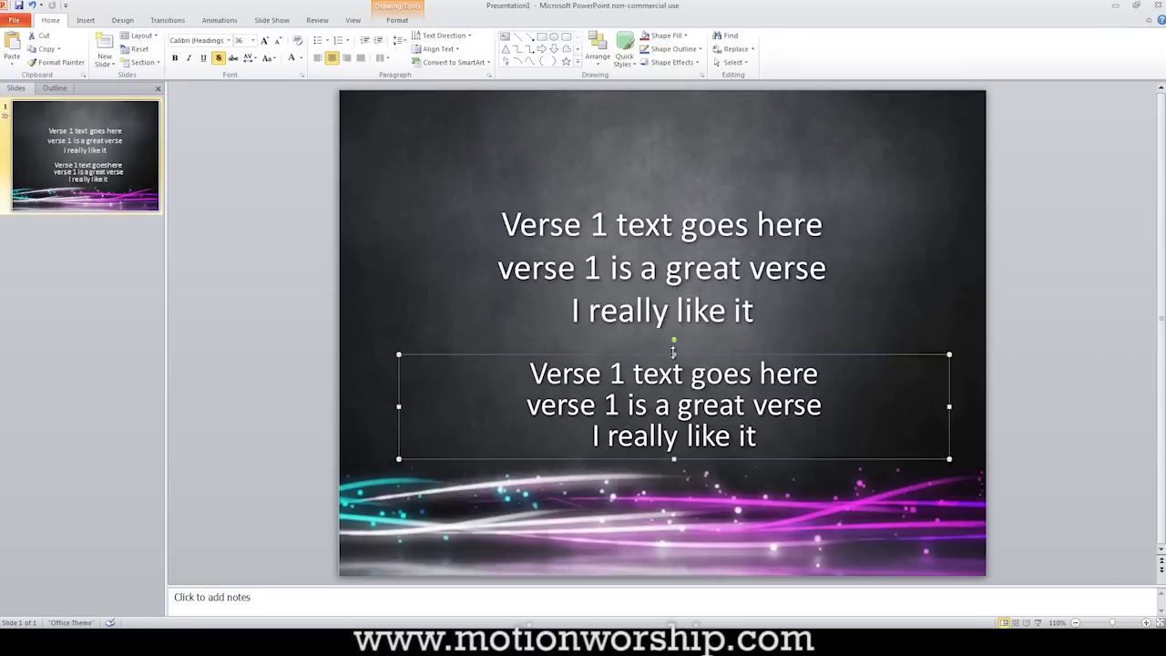
Retype the copy as 'This is verse 2 text', 'The verse 2 is my friend', 'we get along well'.
left_click_drag(674, 355, 675, 332)
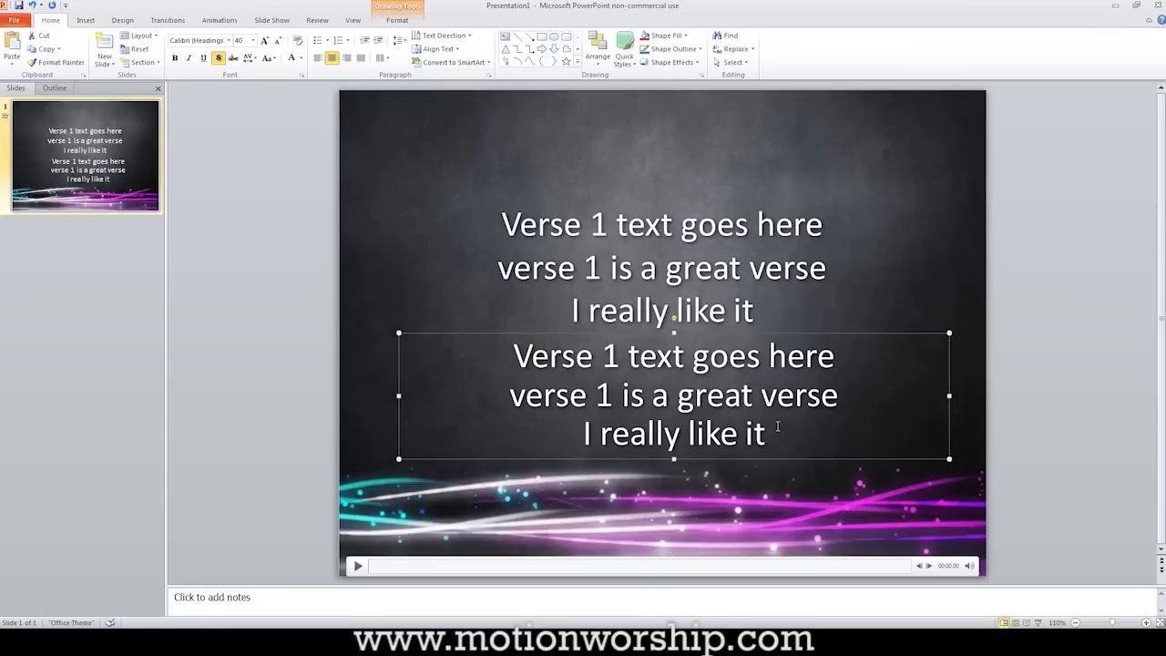
left_click_drag(773, 433, 539, 349)
type("This")
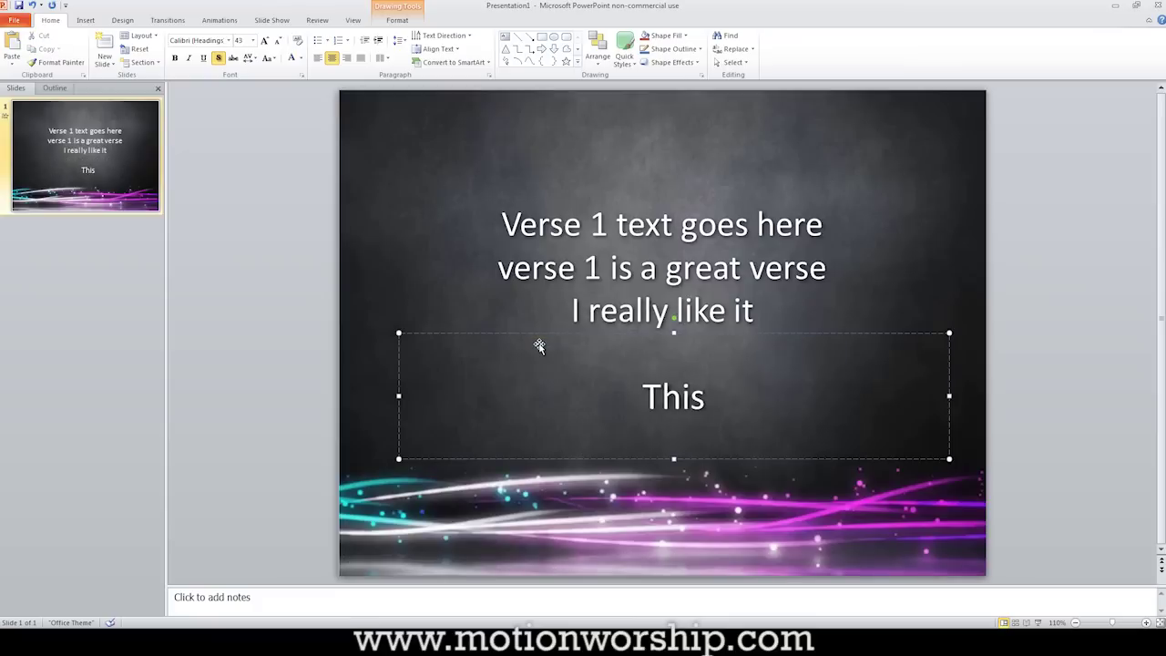
type(" is verse 2 text")
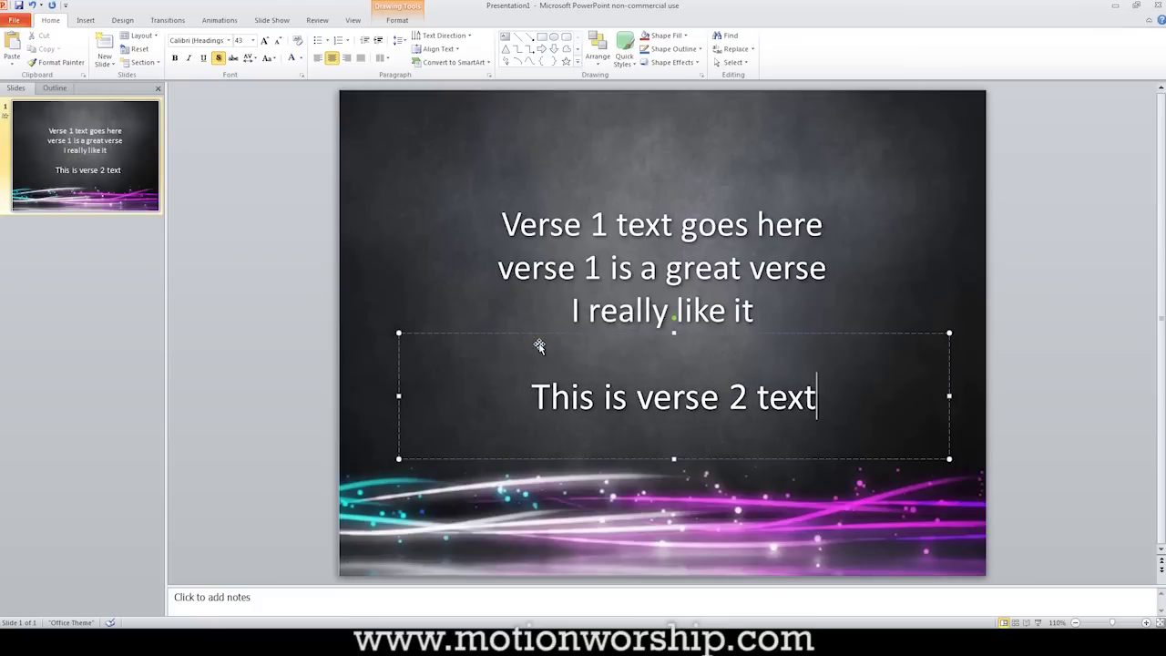
key("Return")
type("The v")
type("erse 2 i")
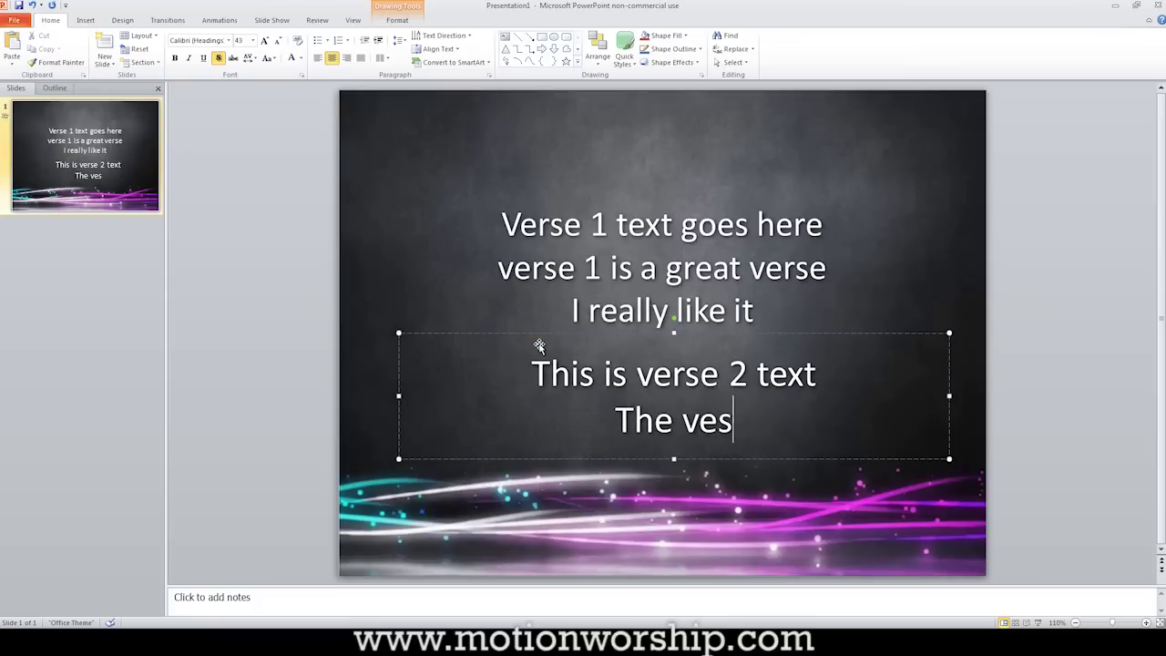
type("s my firen")
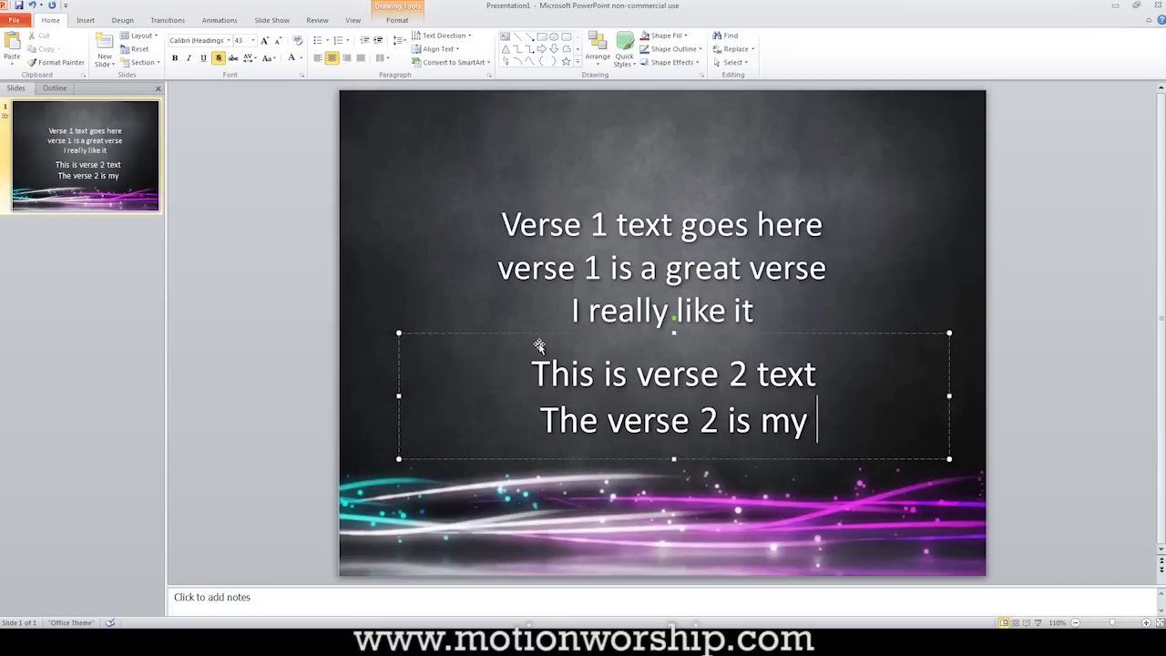
key("BackSpace")
key("BackSpace")
key("BackSpace")
key("BackSpace")
type("riend")
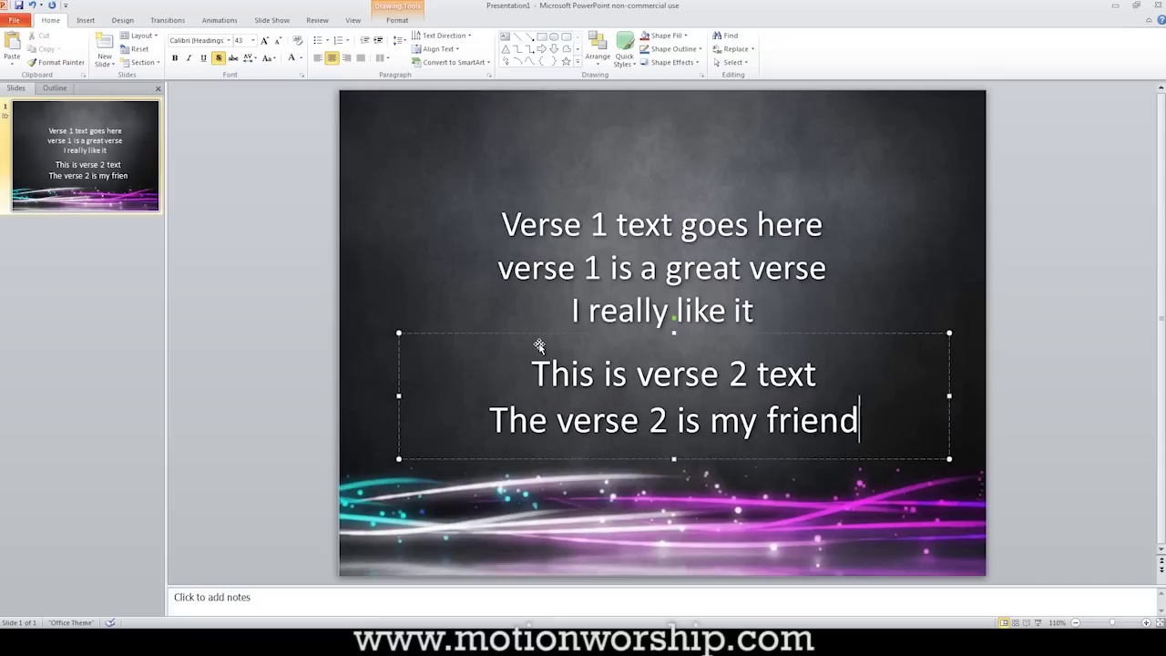
key("Return")
type("we get along wee")
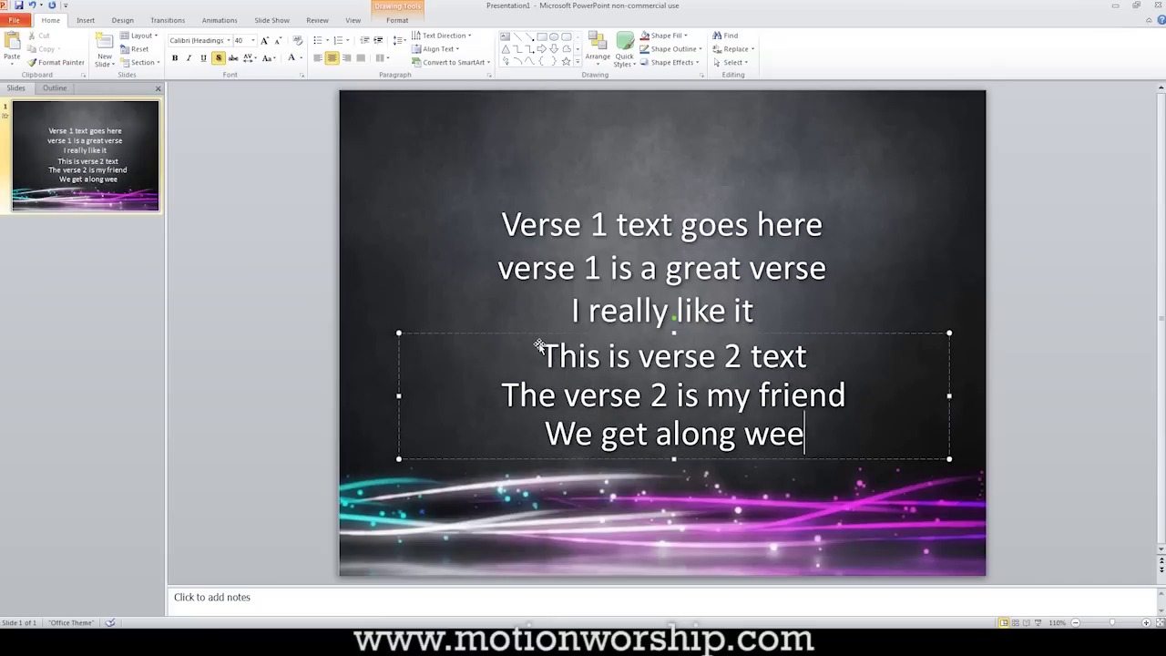
key("BackSpace")
type("ll")
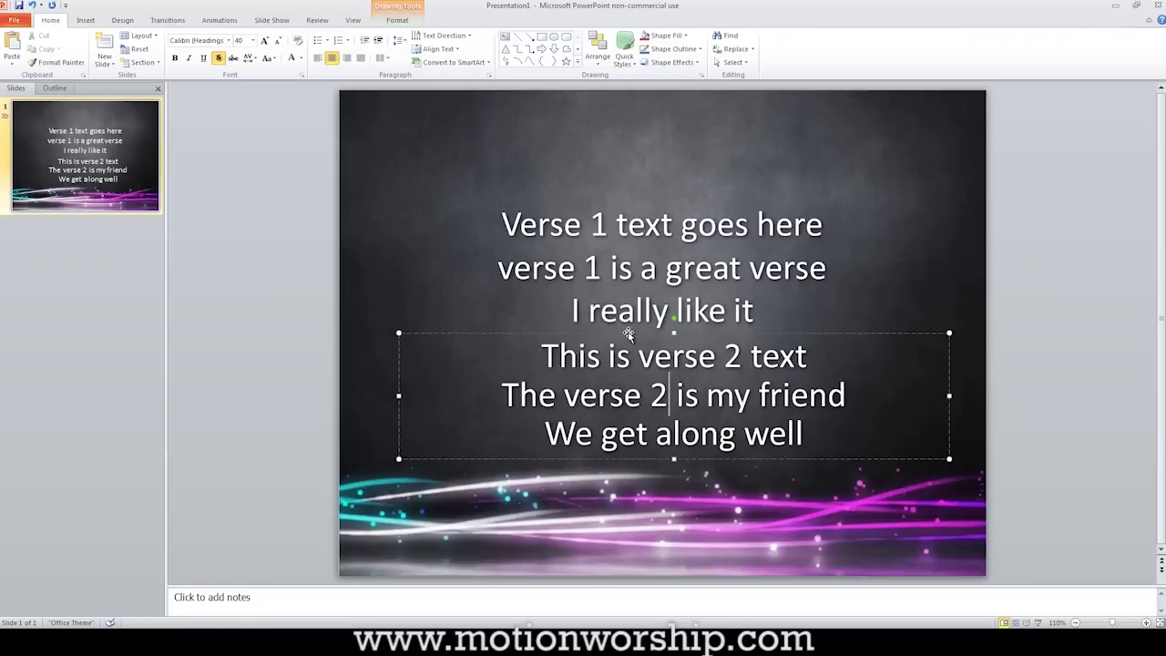
Stack the verse 2 box directly over verse 1 and duplicate it.
left_click_drag(629, 334, 626, 198)
left_click(626, 198)
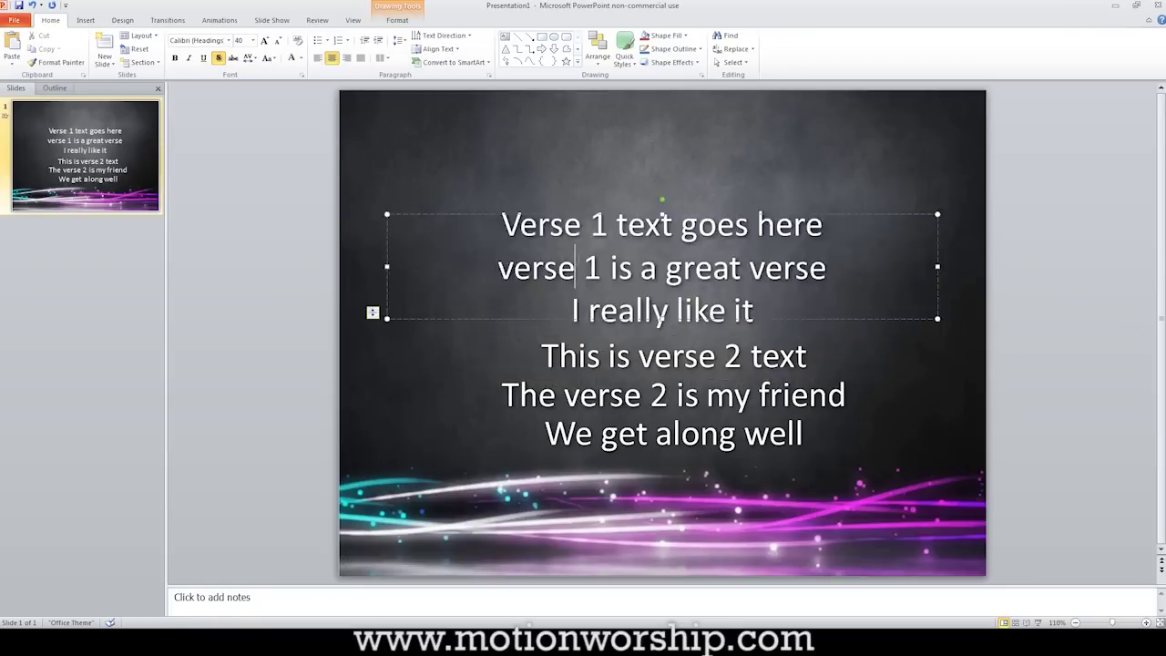
left_click_drag(487, 332, 465, 206)
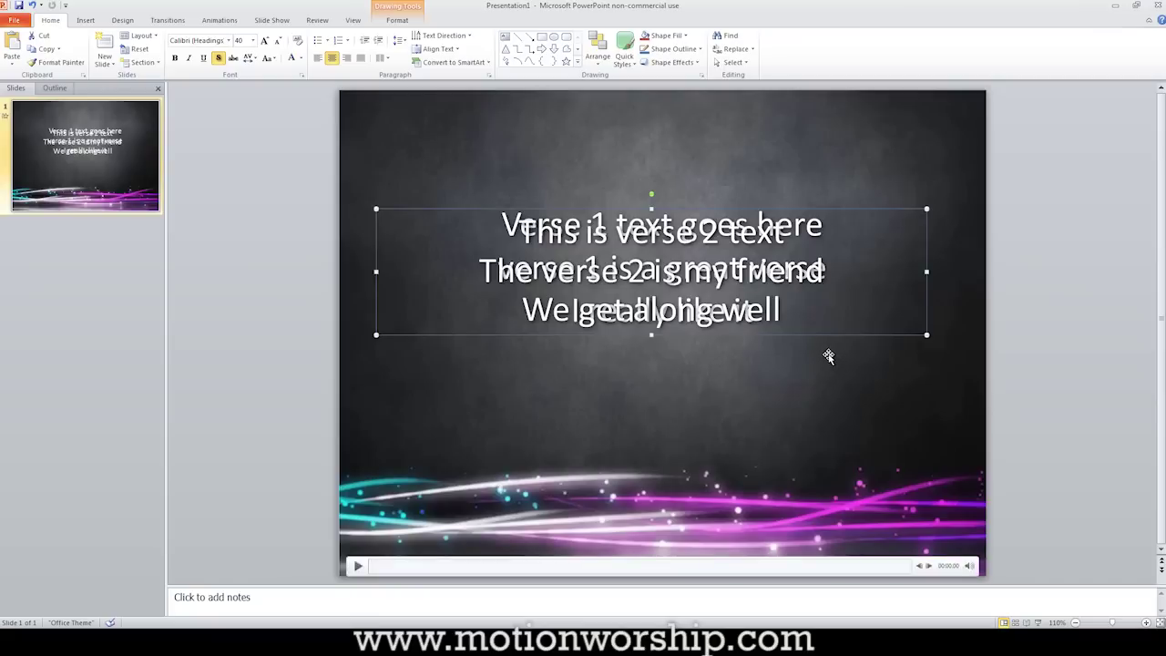
key("ctrl+v")
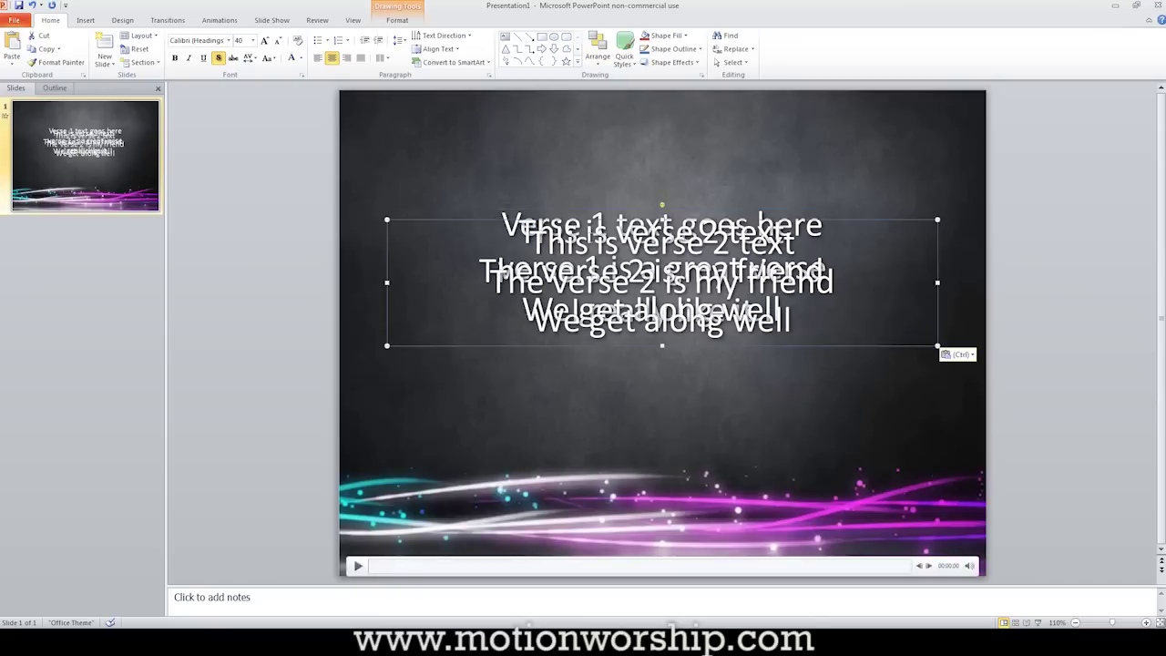
Replace the lower box's text with 'The chorus goes here', 'the chorus is big', 'very very big' and stack it over the verses.
left_click_drag(825, 311, 529, 355)
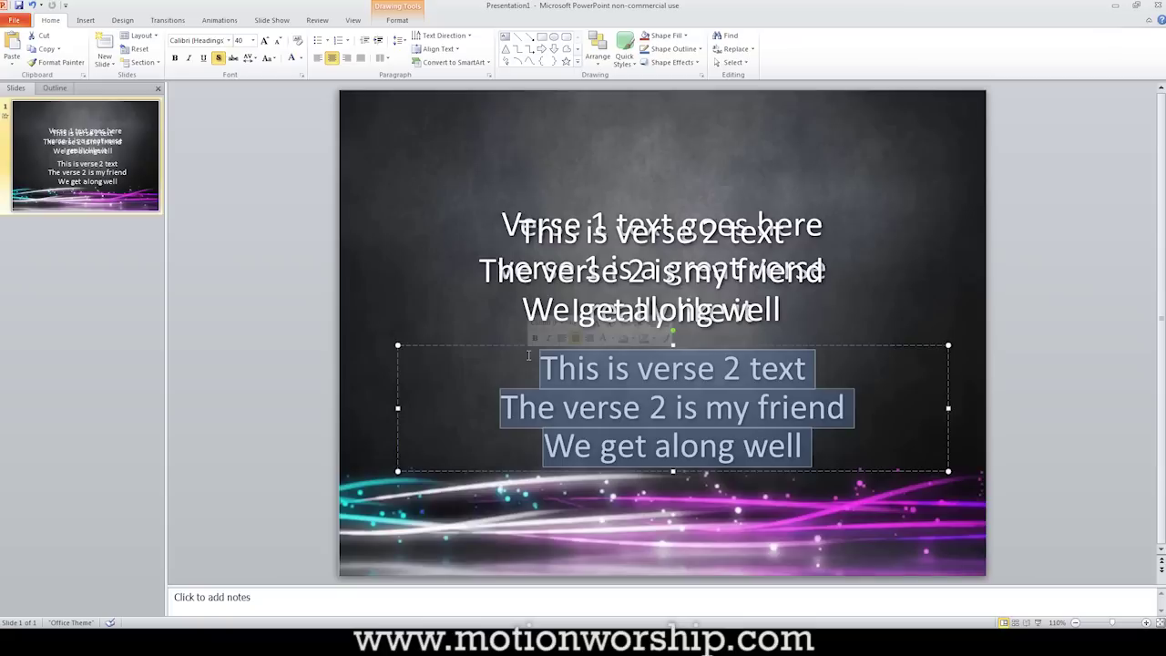
type("The choruse goes")
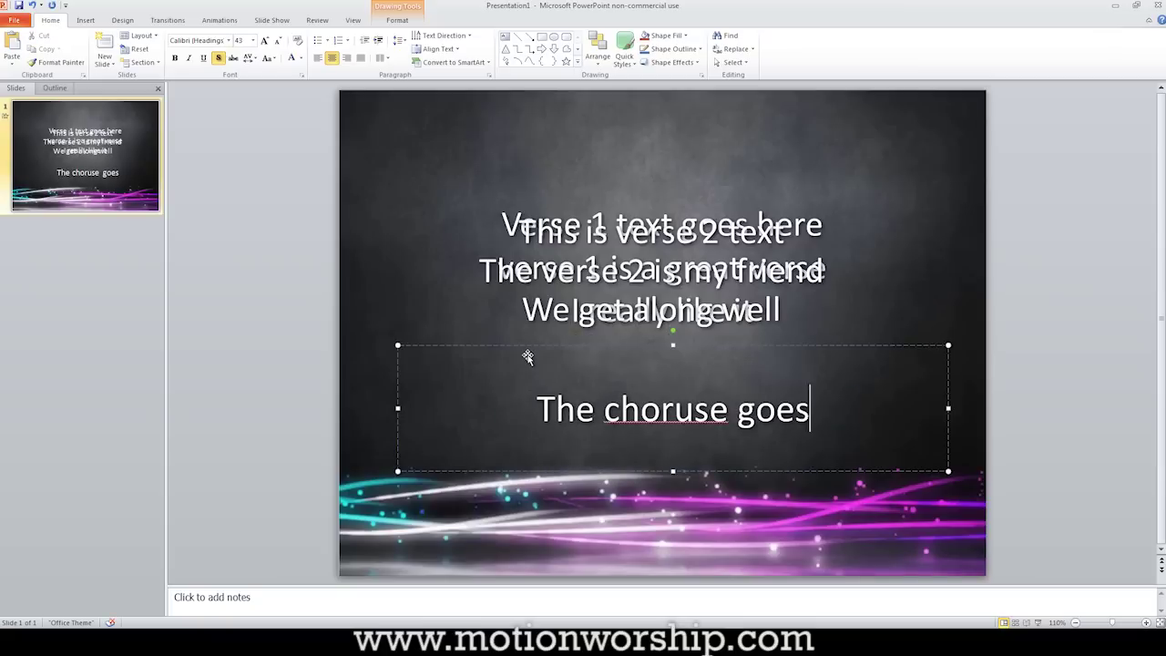
key("BackSpace")
key("BackSpace")
key("BackSpace")
key("BackSpace")
key("BackSpace")
key("BackSpace")
type("go")
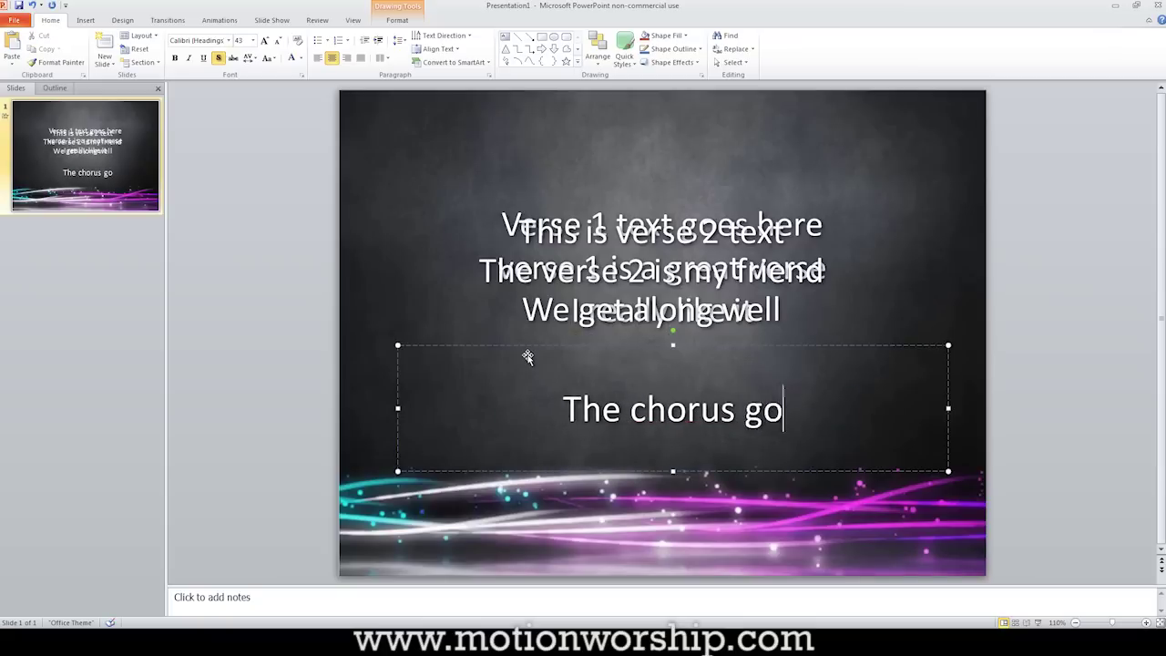
type("es here")
key("Return")
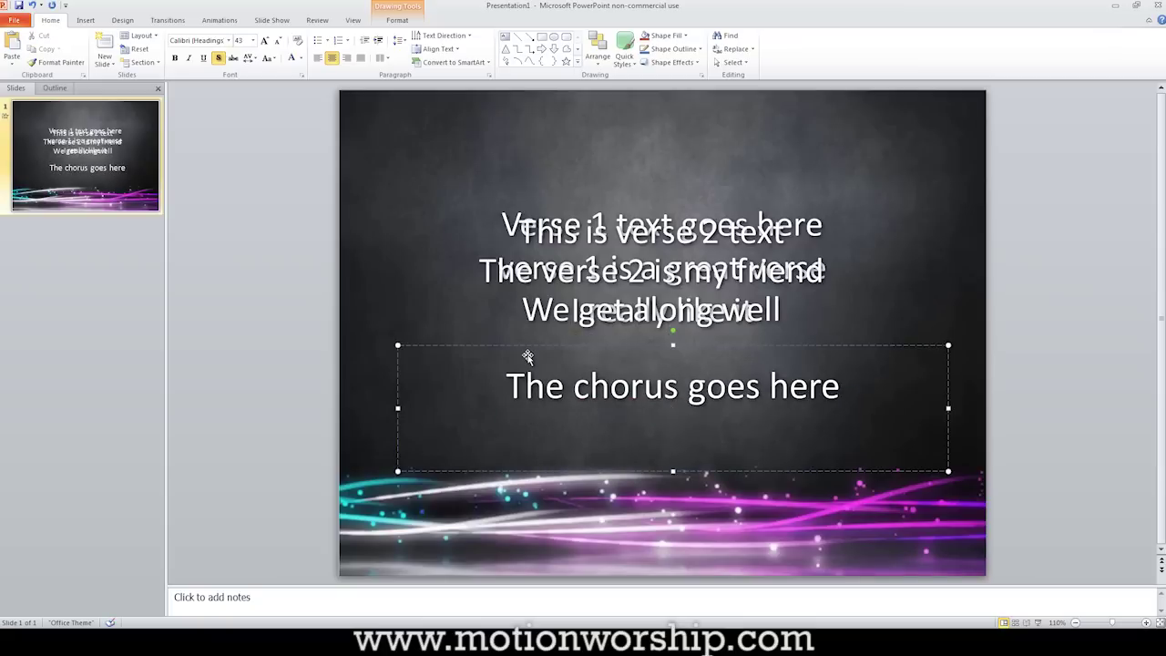
type("the chorus is")
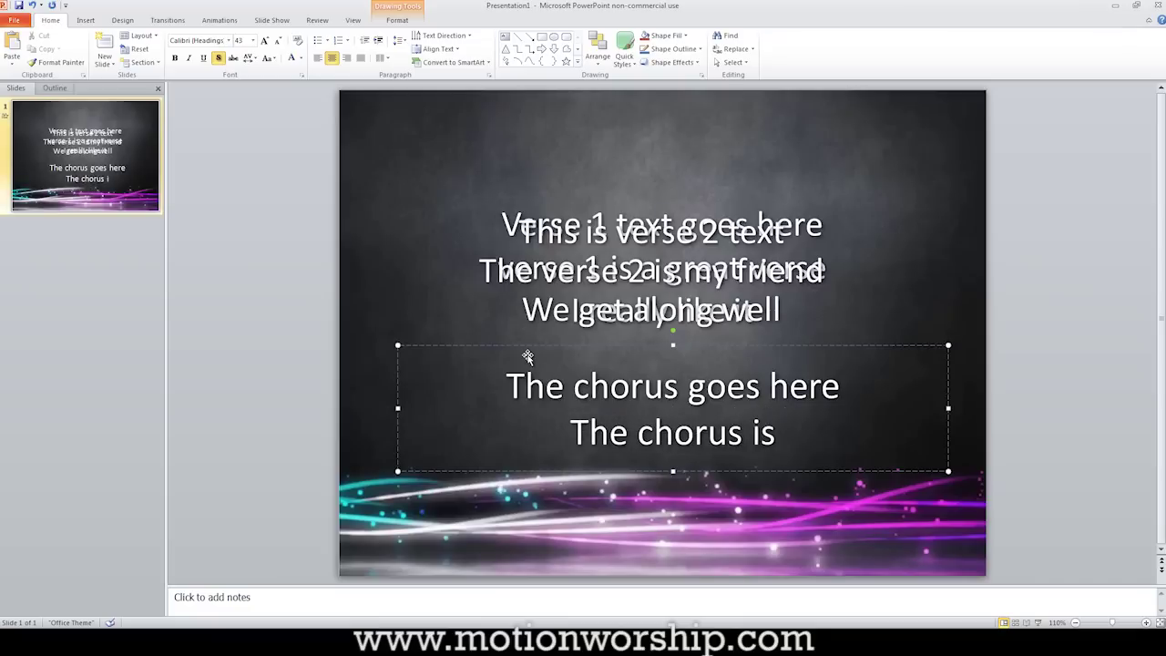
type(" big")
key("Return")
type("very")
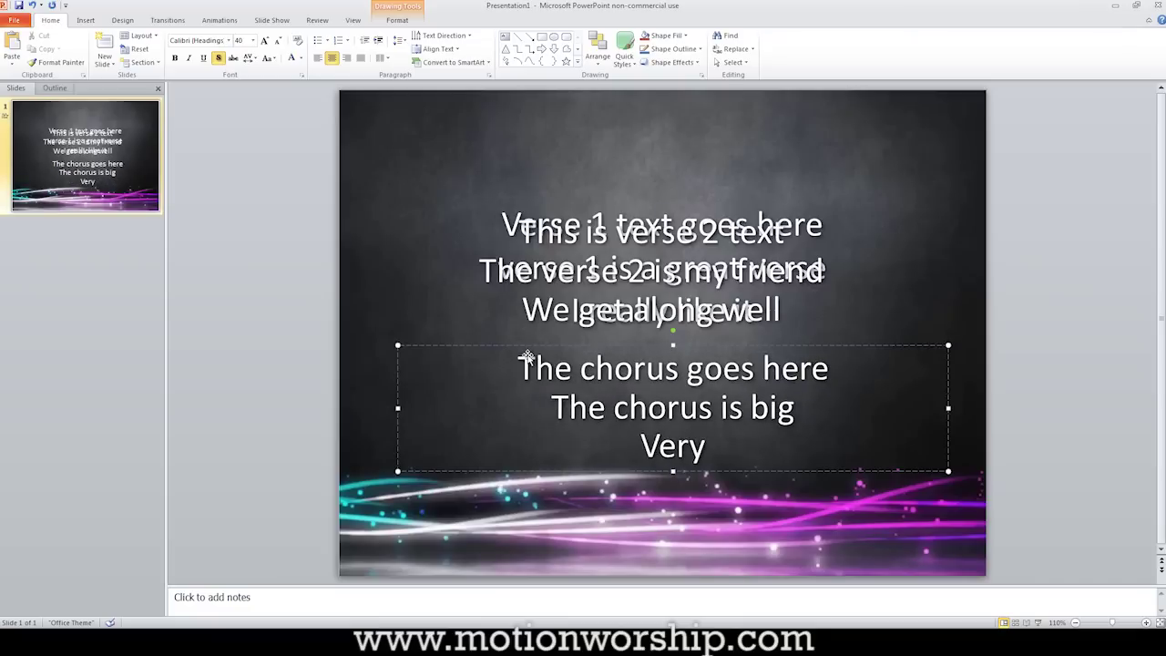
type(" very big")
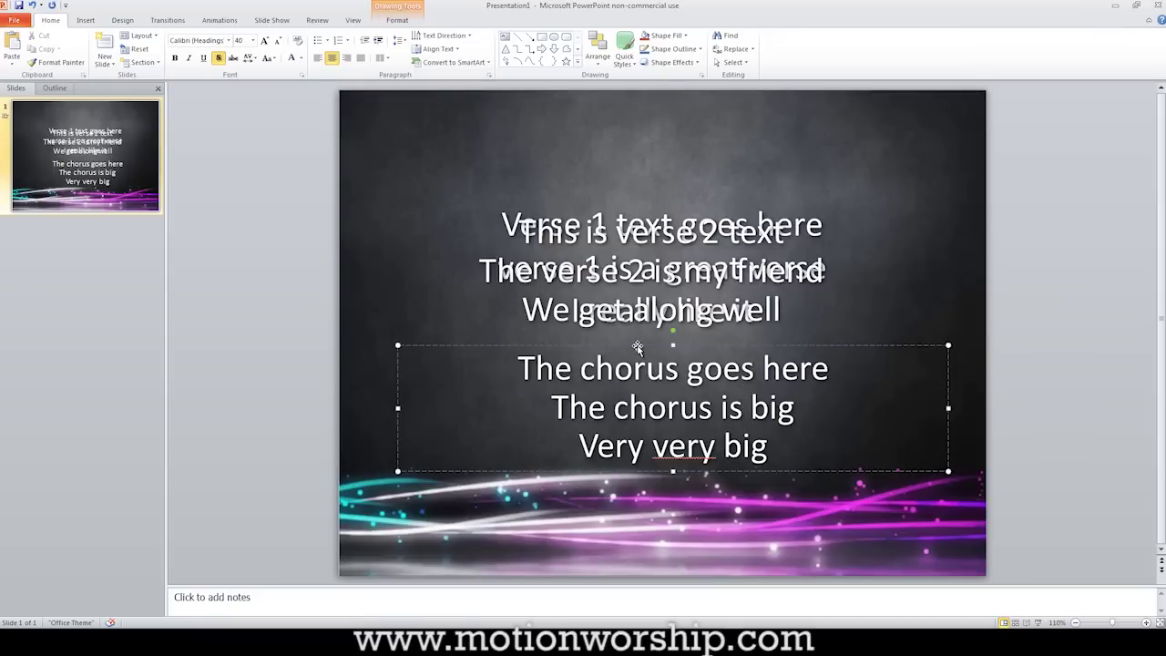
left_click_drag(637, 347, 627, 210)
left_click(1064, 316)
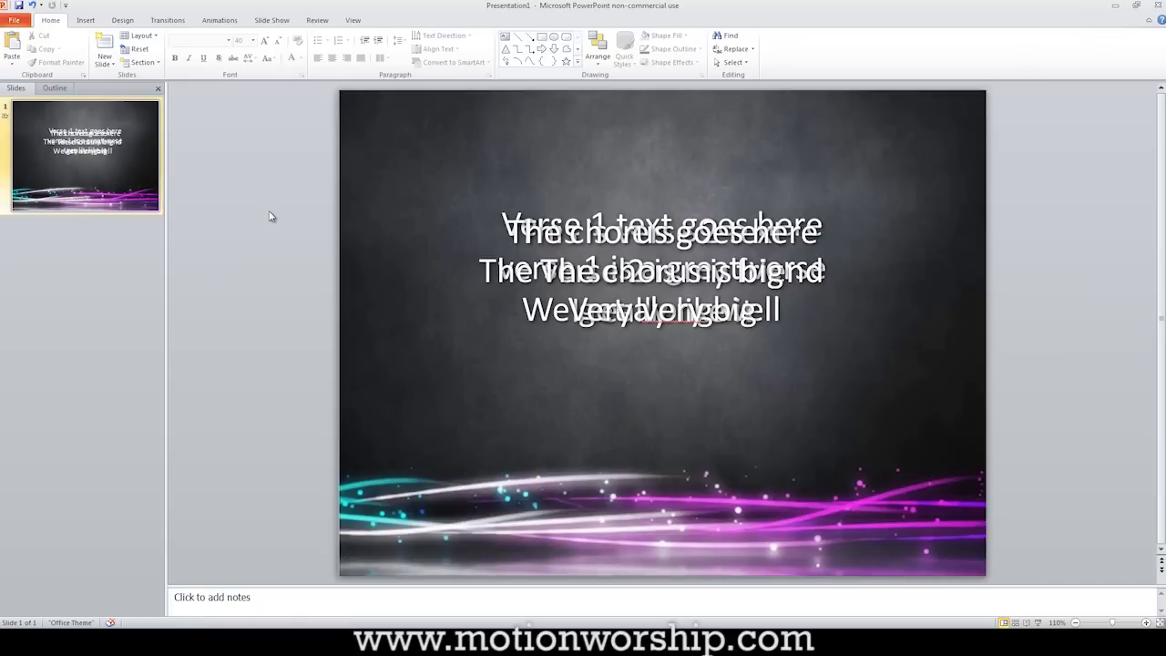
Select the stacked lyric boxes, clear their animations to None, and add a Fade entrance.
left_click(222, 22)
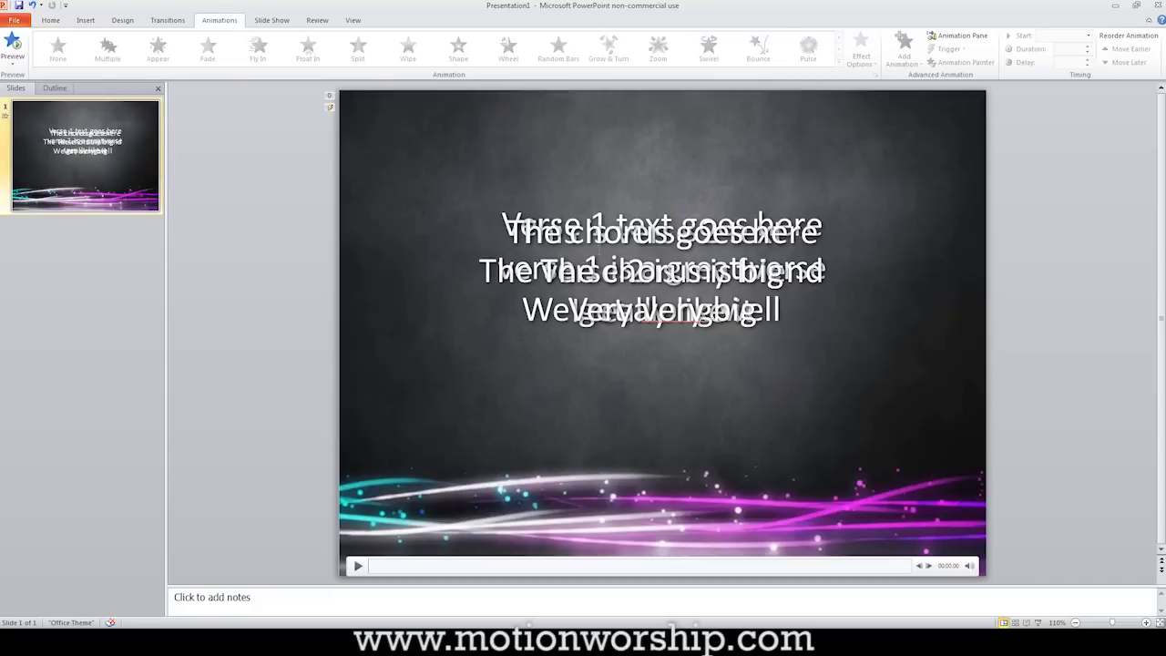
left_click(514, 247)
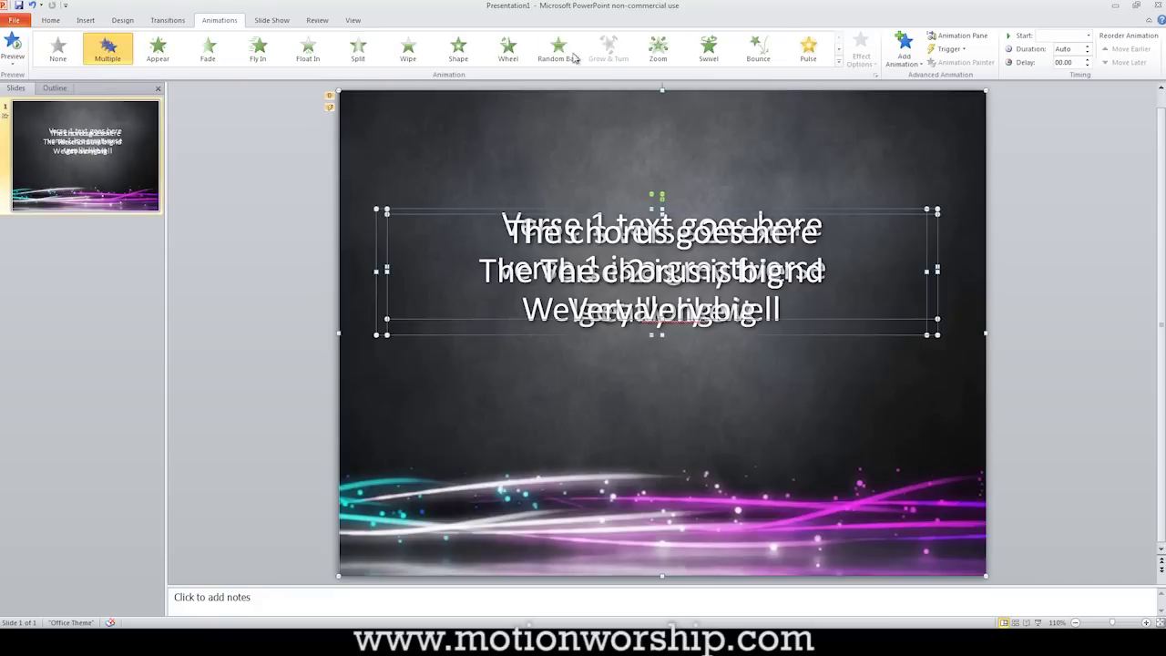
left_click(451, 132)
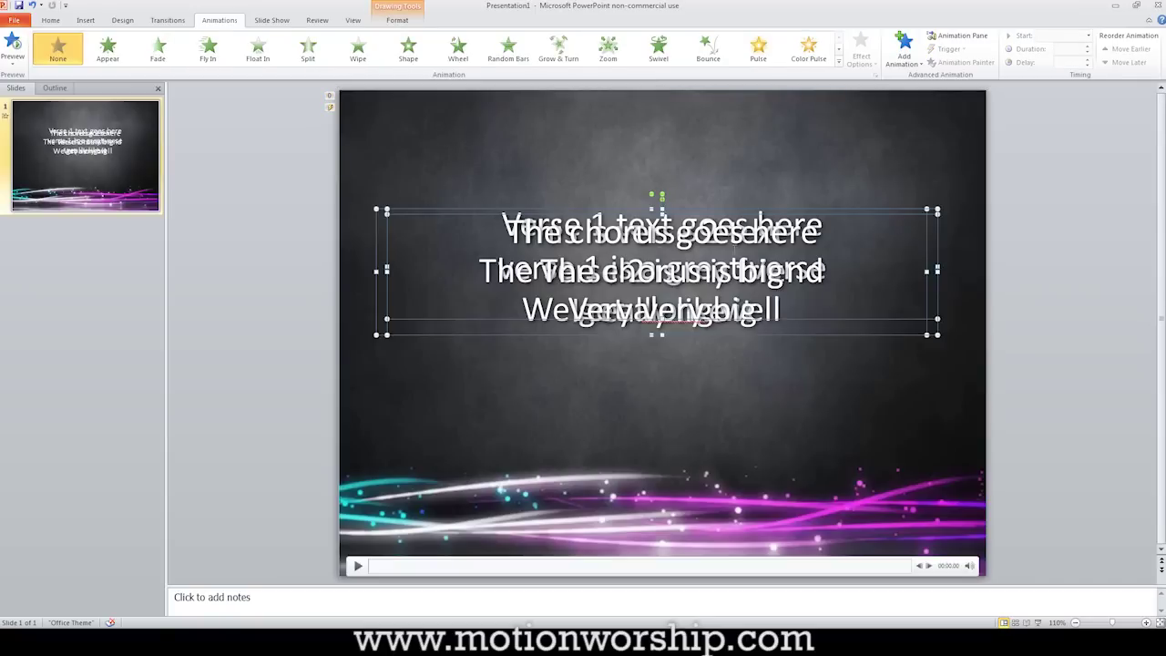
left_click(917, 66)
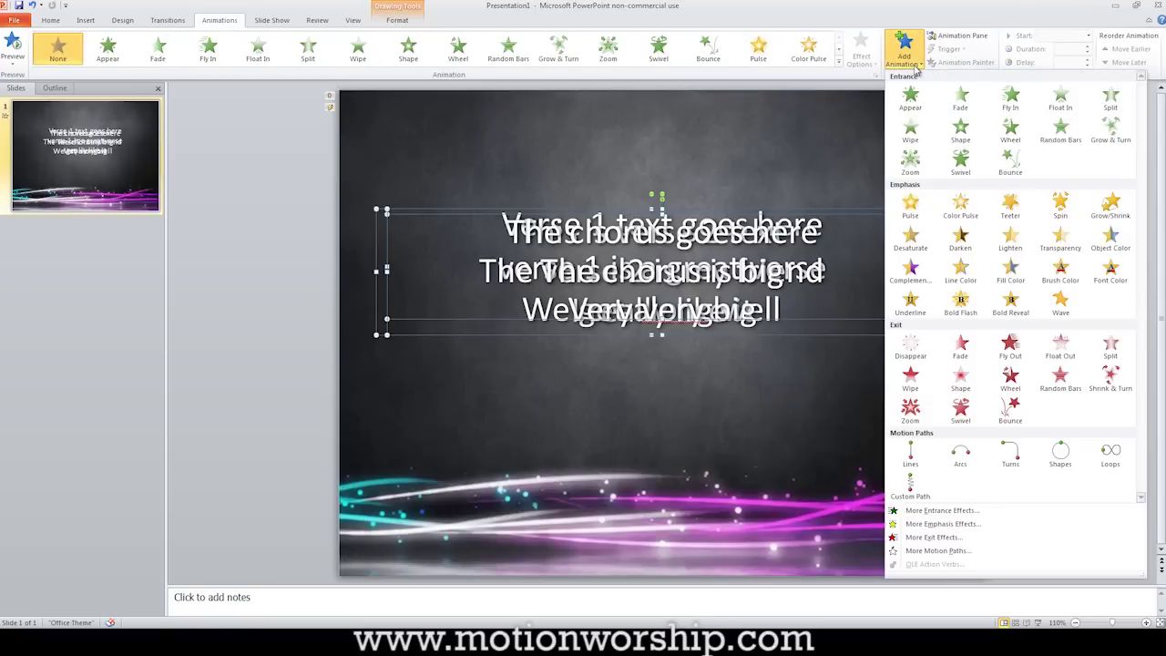
left_click(963, 98)
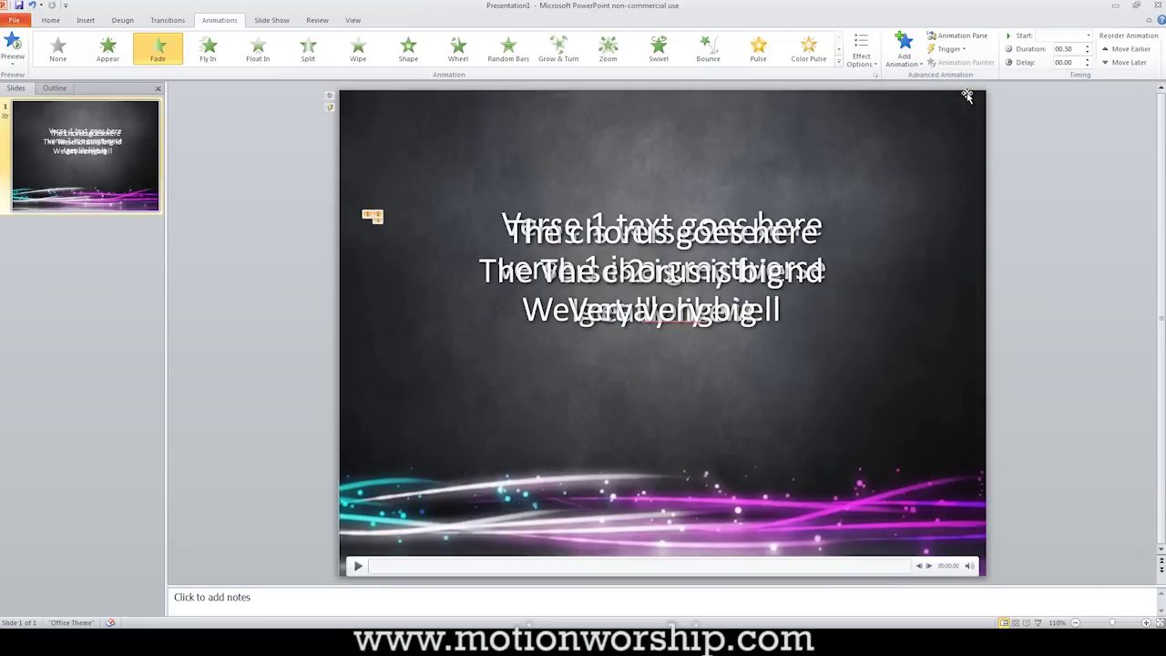
In the Animation Pane, set the lyric boxes' Fade entrances to start On Click.
left_click(962, 36)
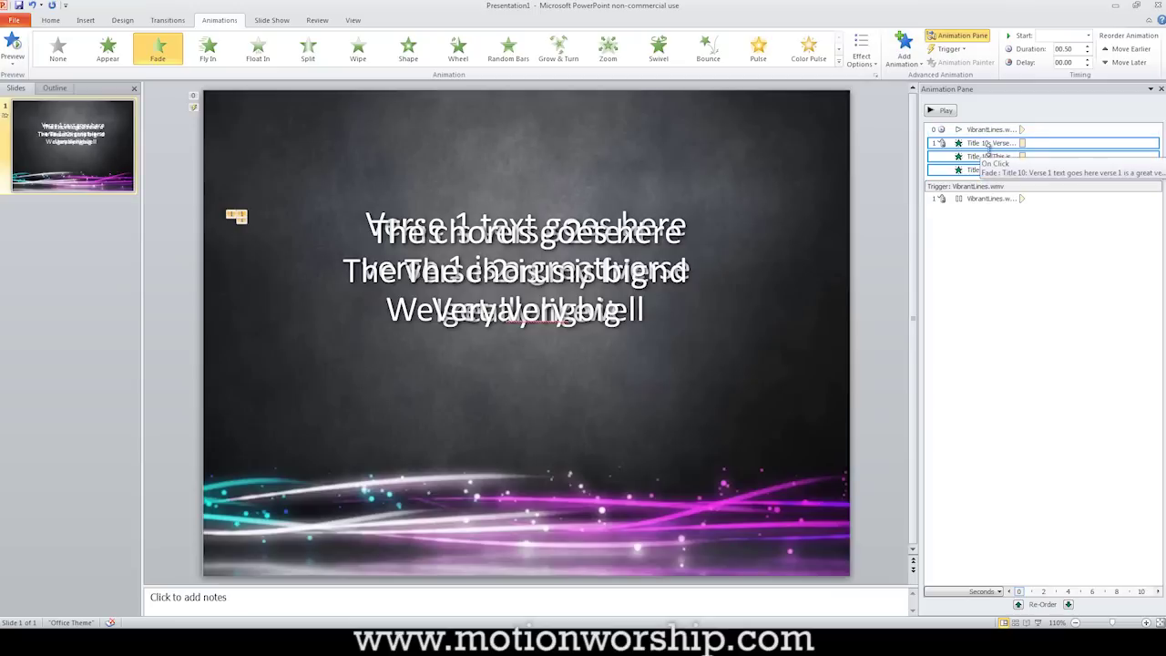
left_click(1154, 143)
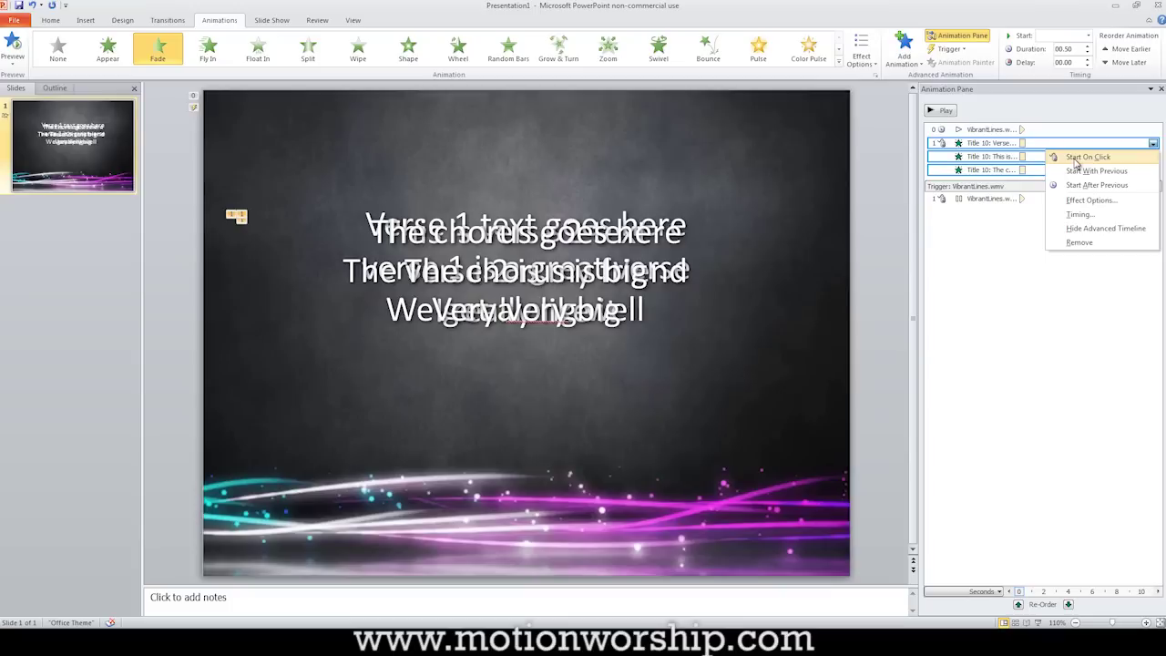
left_click(1076, 161)
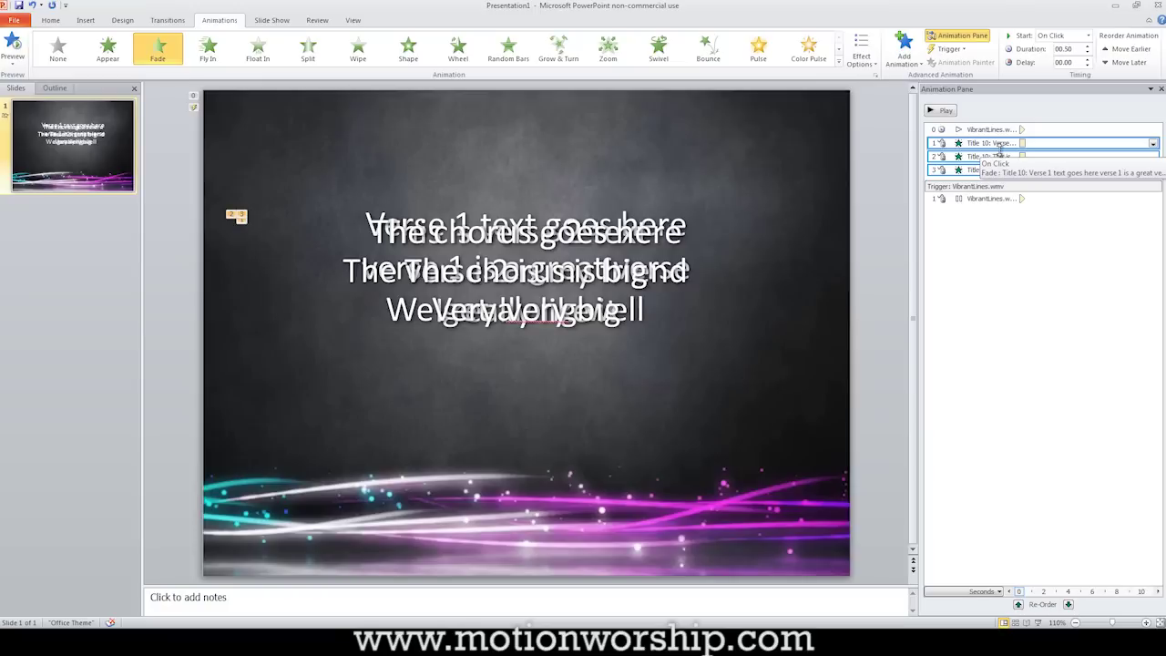
Add a Fade exit to all lyric boxes, set to start With Previous.
left_click(913, 70)
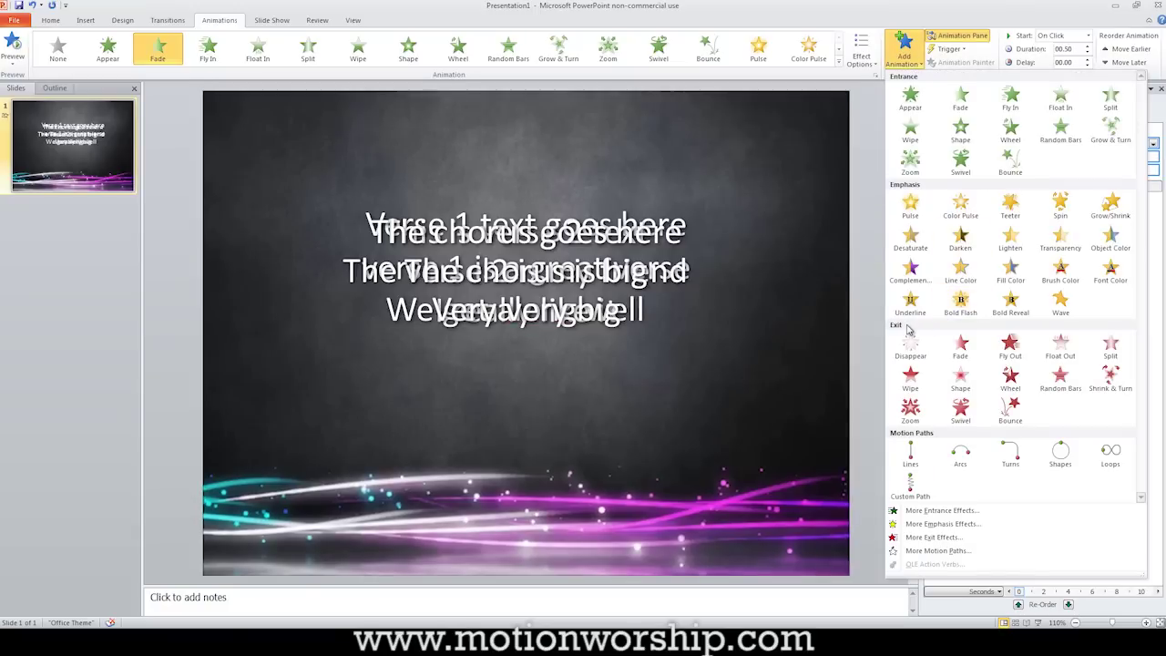
left_click(952, 347)
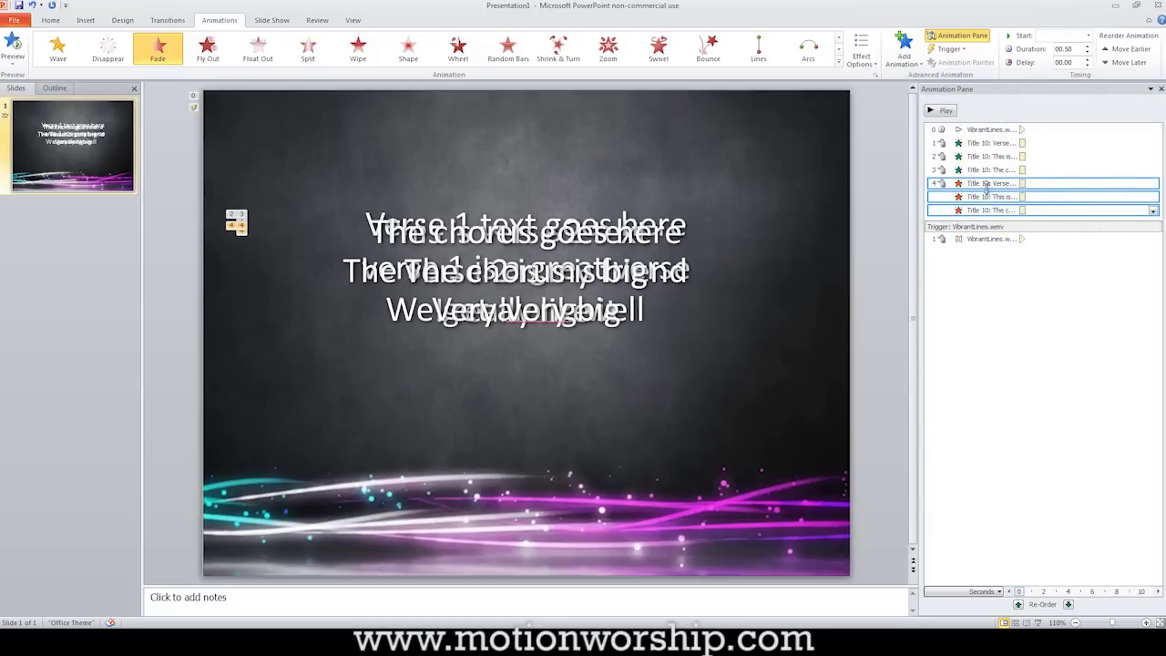
left_click(1154, 183)
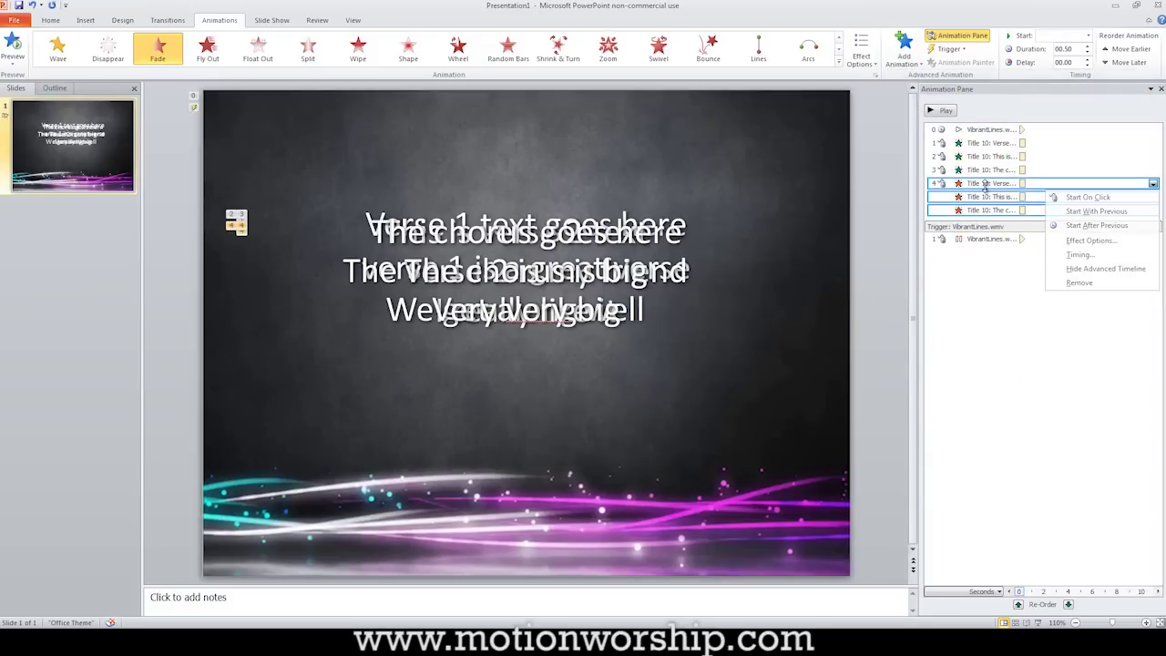
left_click(1074, 216)
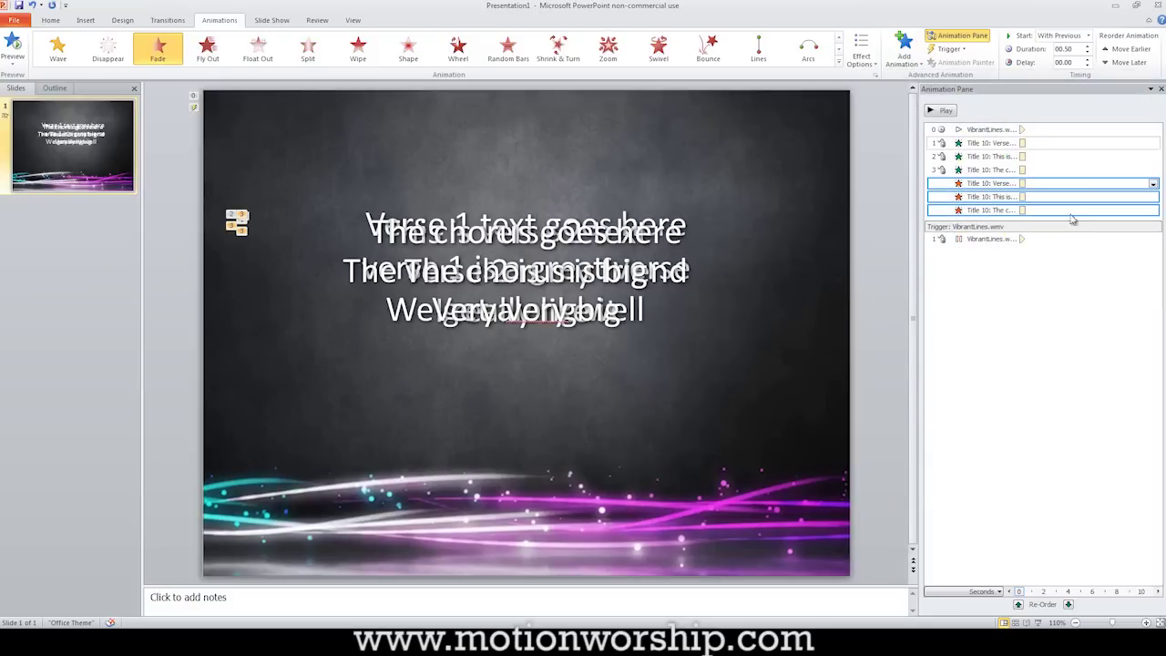
left_click(1003, 322)
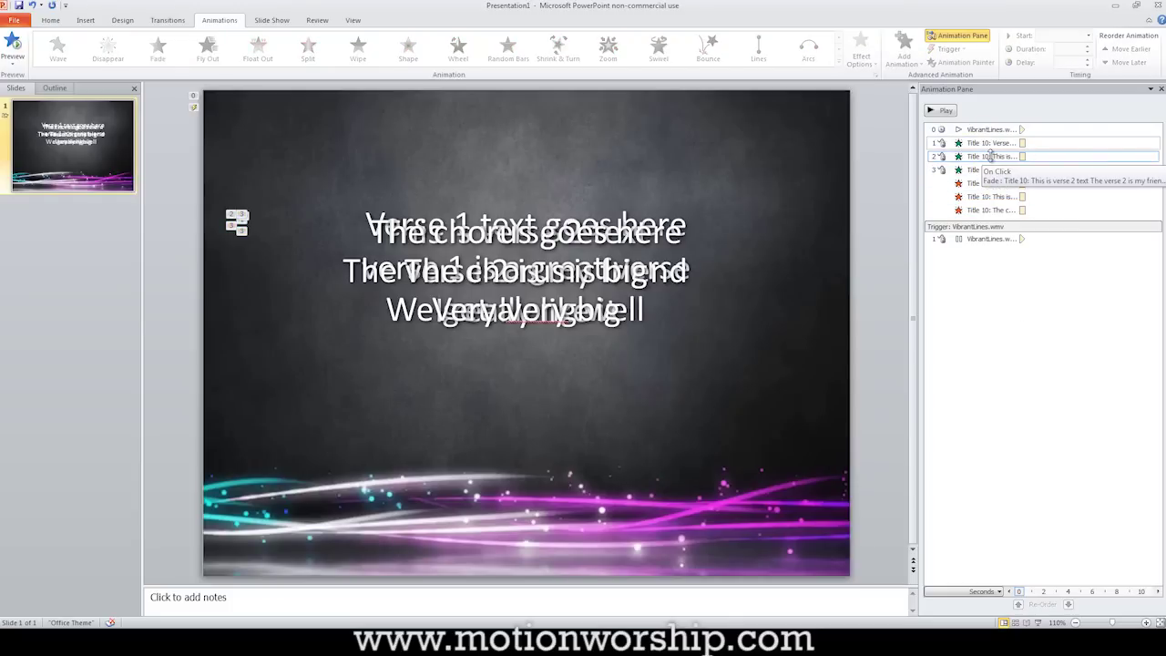
Move the verse 1 fade-out below entry 2 and set the chorus fade-out to Start On Click.
left_click_drag(984, 183, 983, 169)
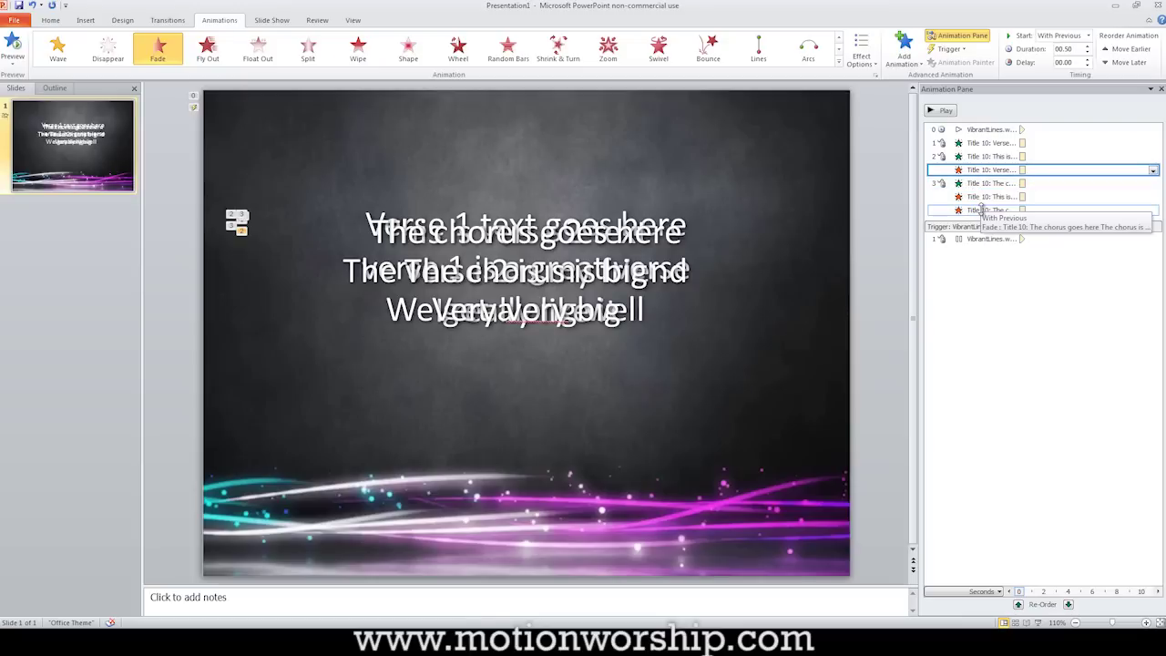
left_click(992, 210)
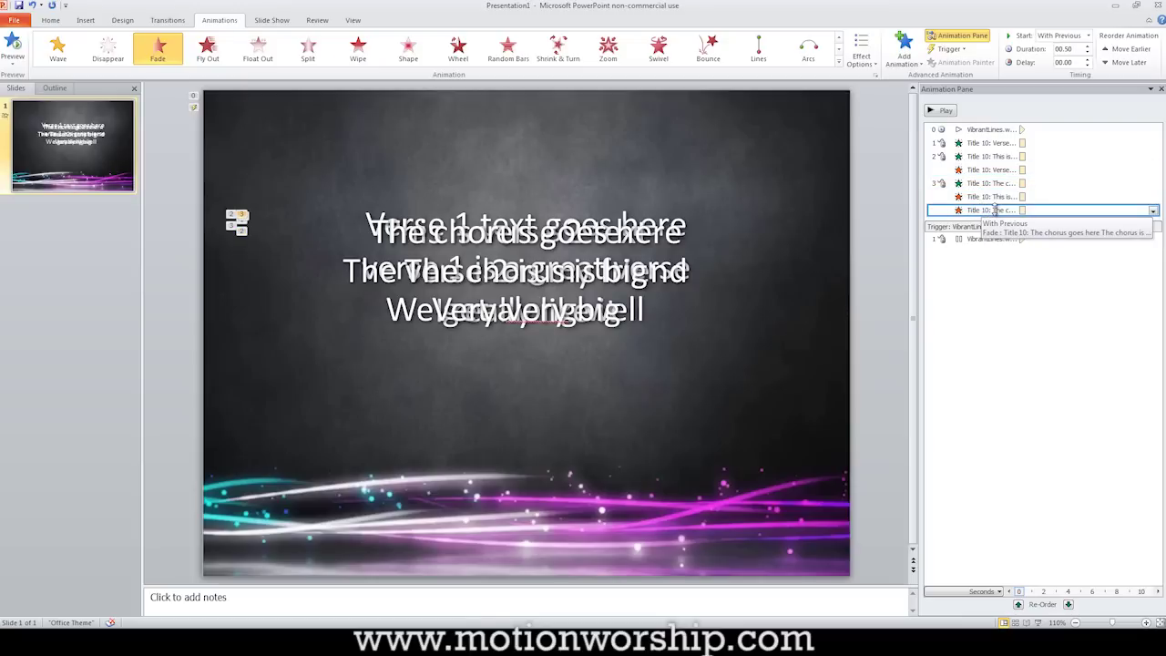
left_click(1152, 210)
left_click(1061, 225)
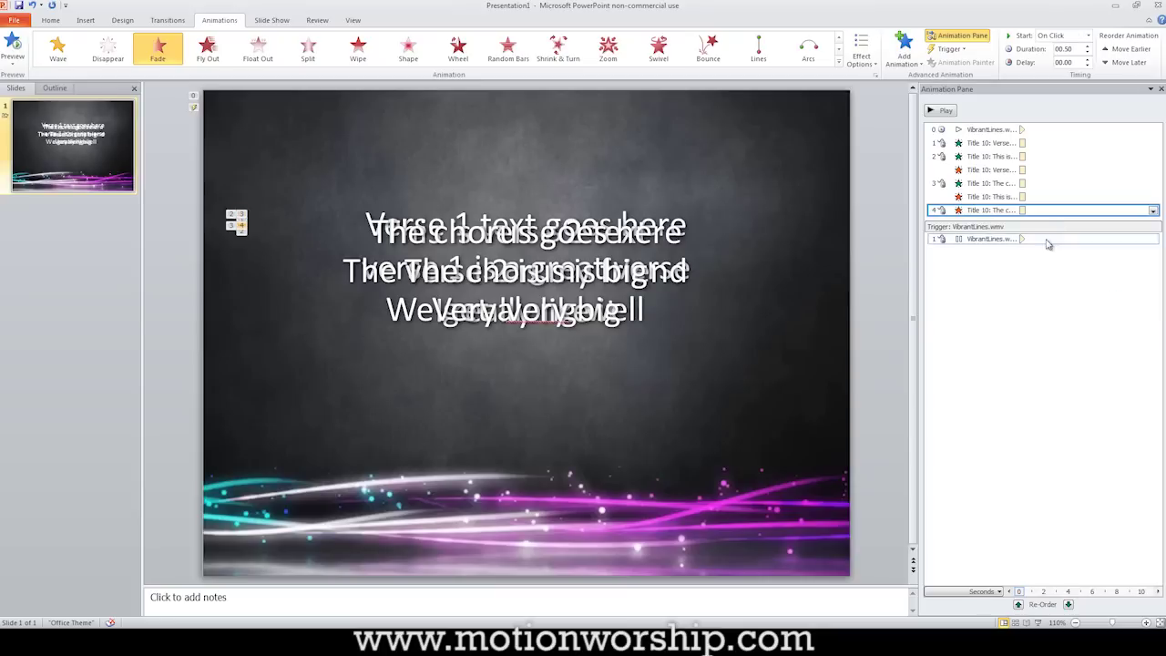
left_click(882, 264)
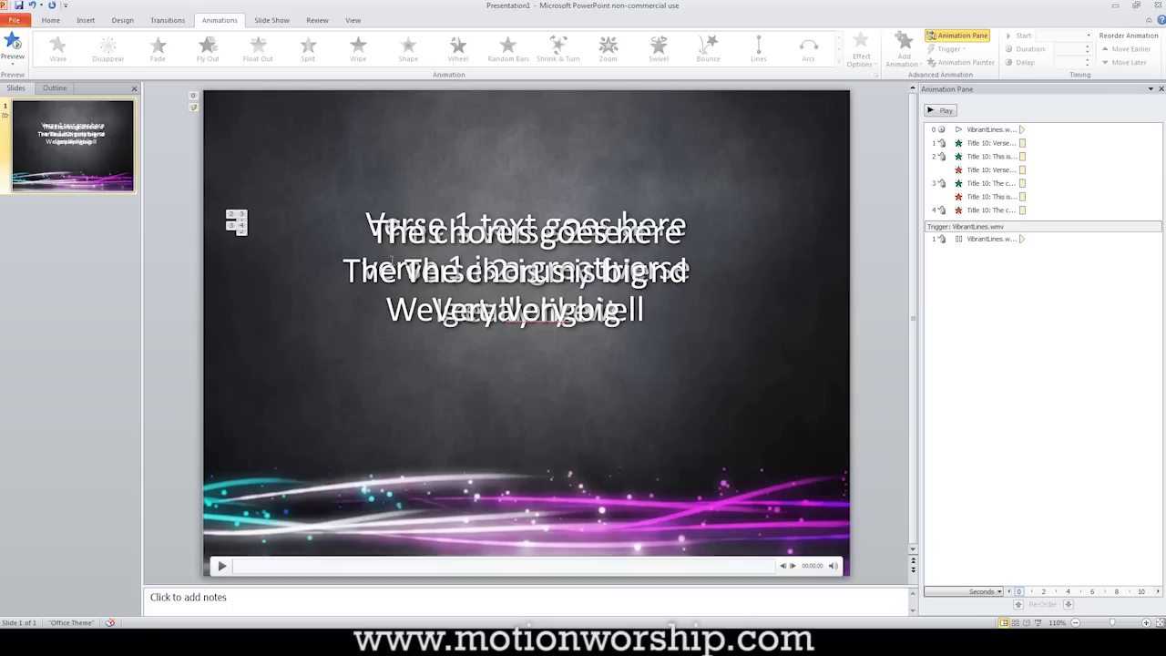
left_click(408, 292)
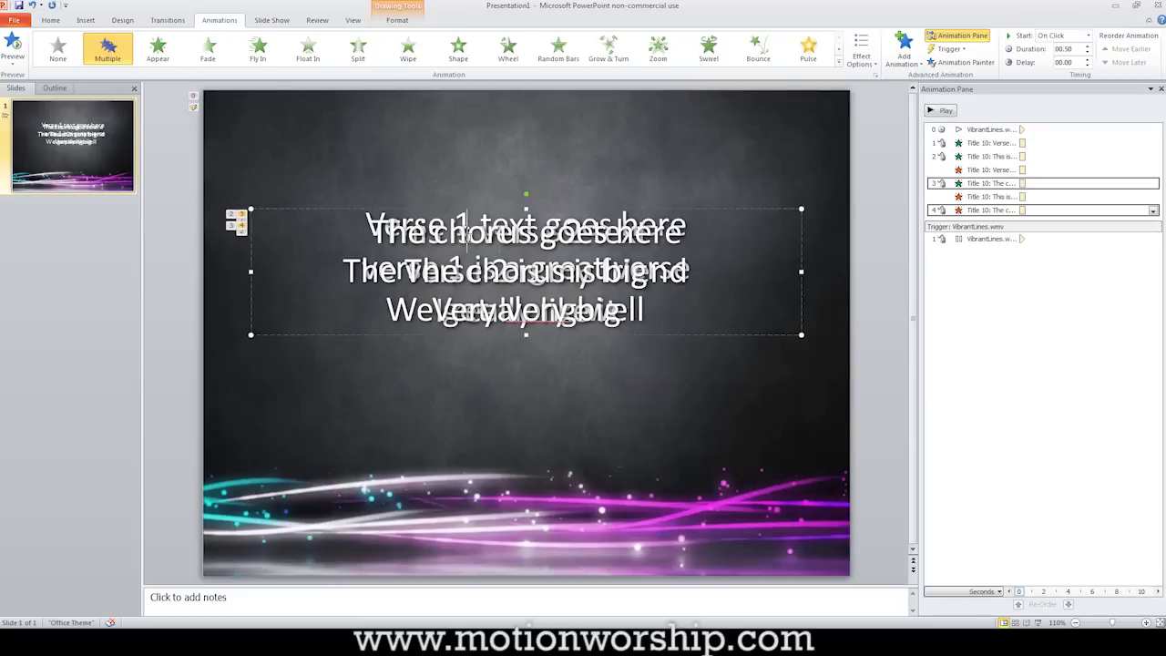
left_click(860, 235)
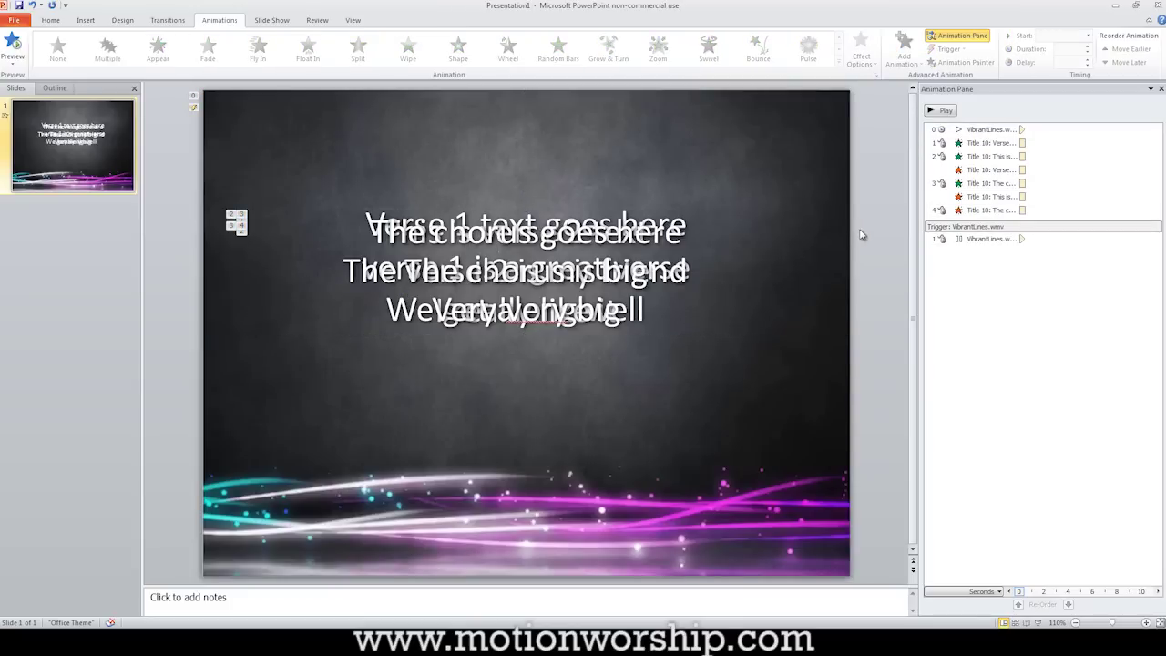